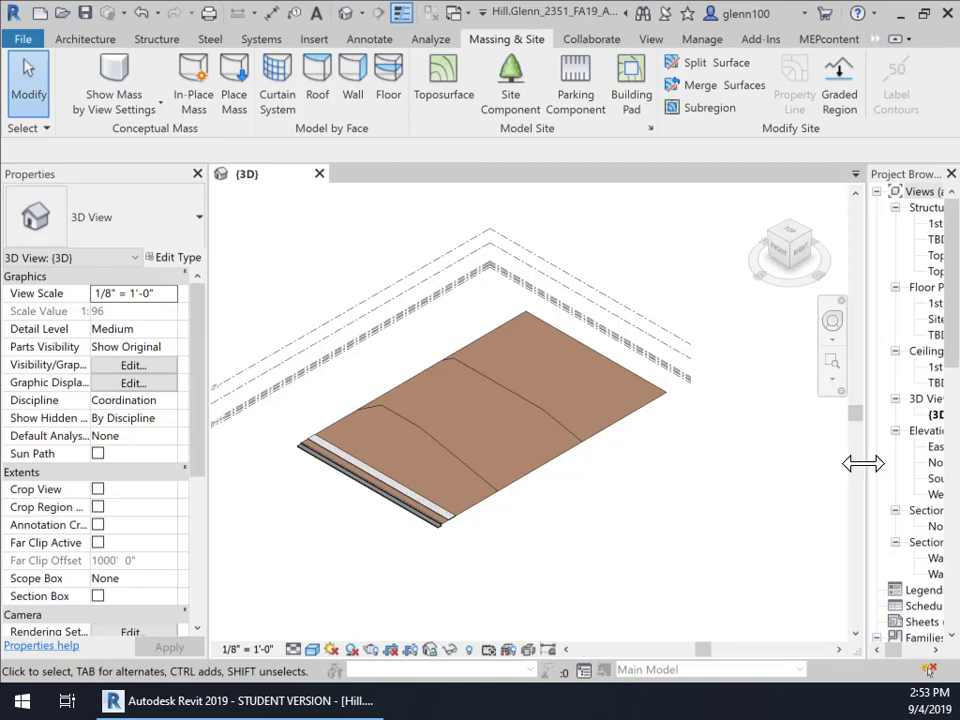
# Widen the Project Browser panel leftward until the full view names are readable
pyautogui.moveTo(862, 463); pyautogui.dragTo(812, 467)
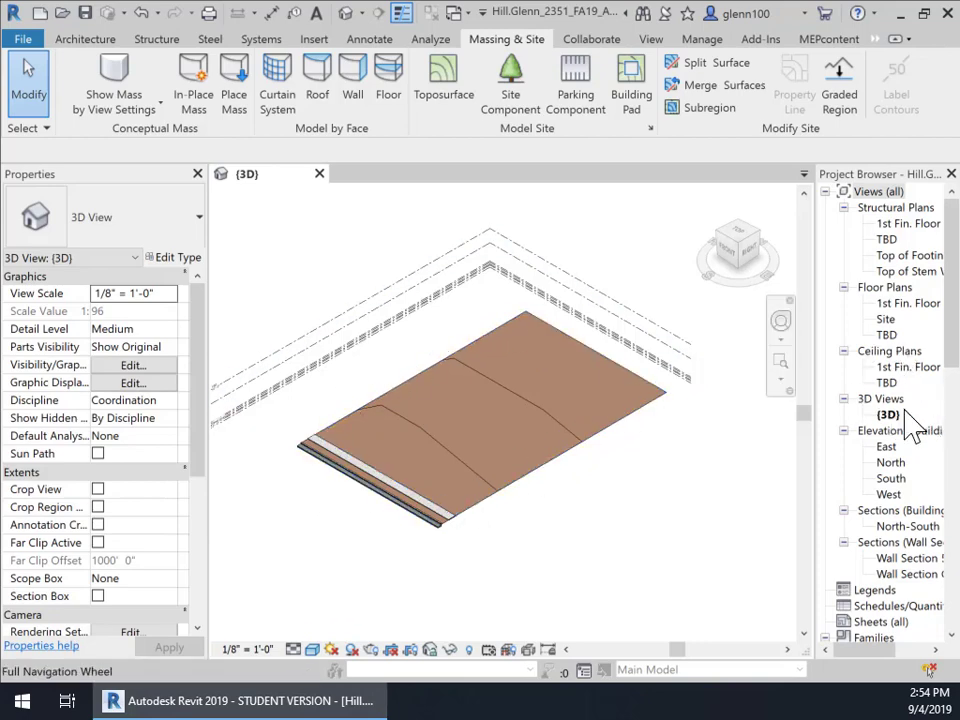
# Open the Site floor plan and zoom in toward the grid lines
pyautogui.doubleClick(885, 320)
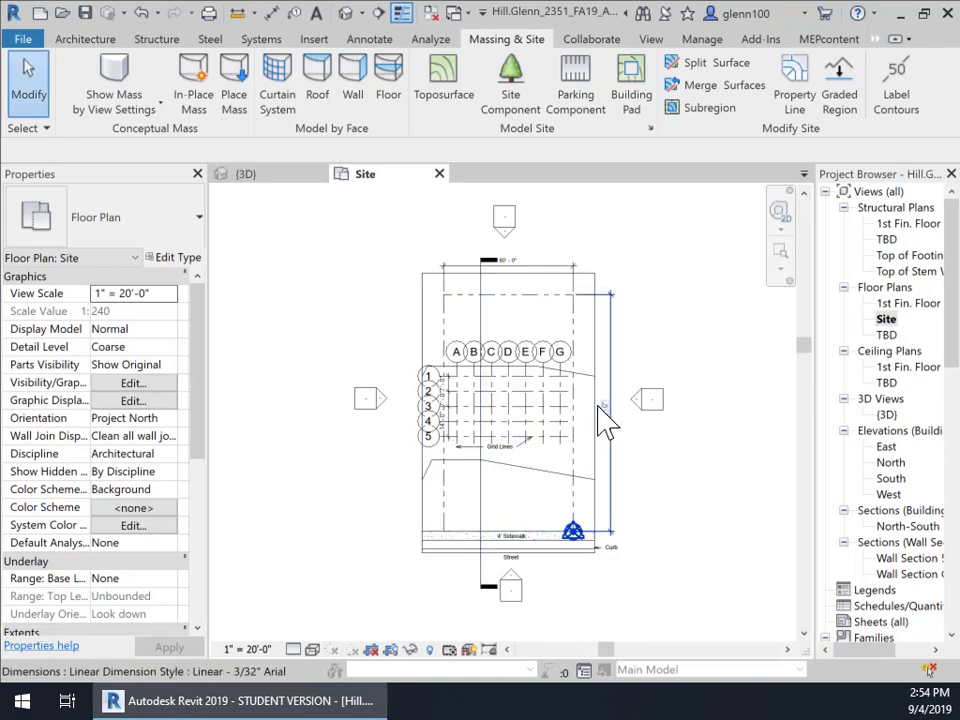
pyautogui.scroll(2, 649, 471)
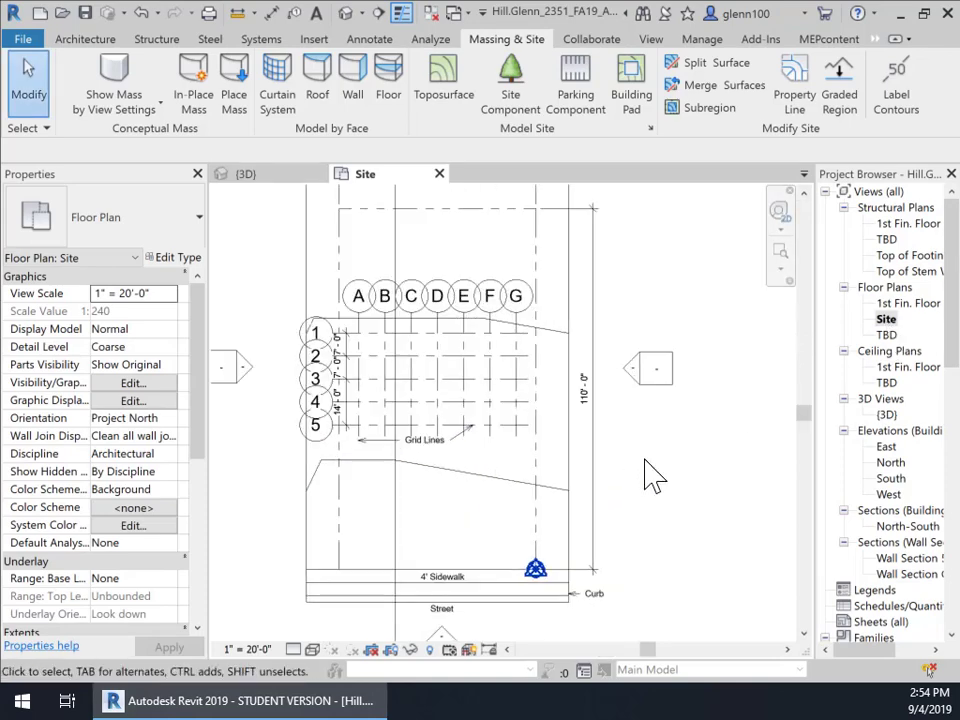
pyautogui.scroll(1, 636, 514)
pyautogui.moveTo(636, 514); pyautogui.dragTo(679, 602, button='middle')
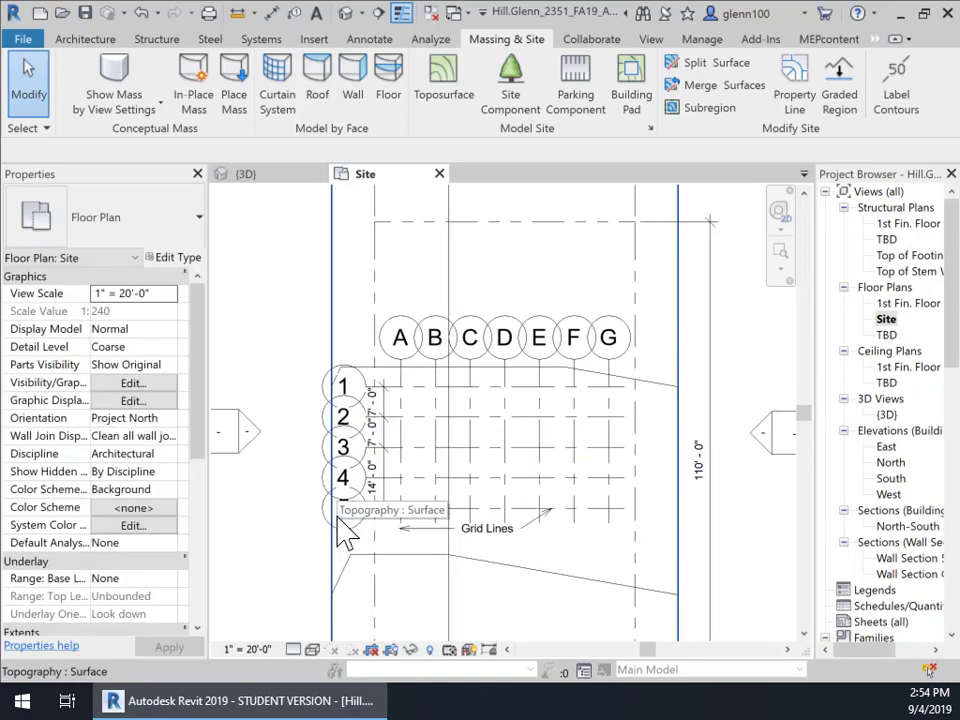
# Select the 60'-0" by 110'-0" (6600 SF) property line, then reframe grids A–G and 1–5
pyautogui.click(380, 272)
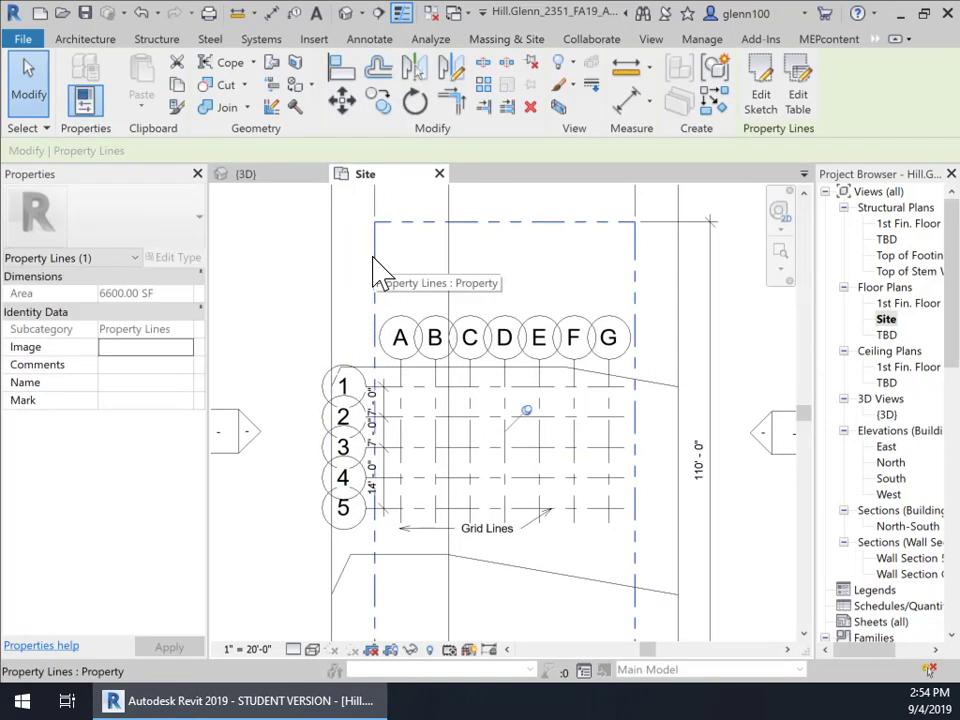
pyautogui.scroll(-3, 698, 478)
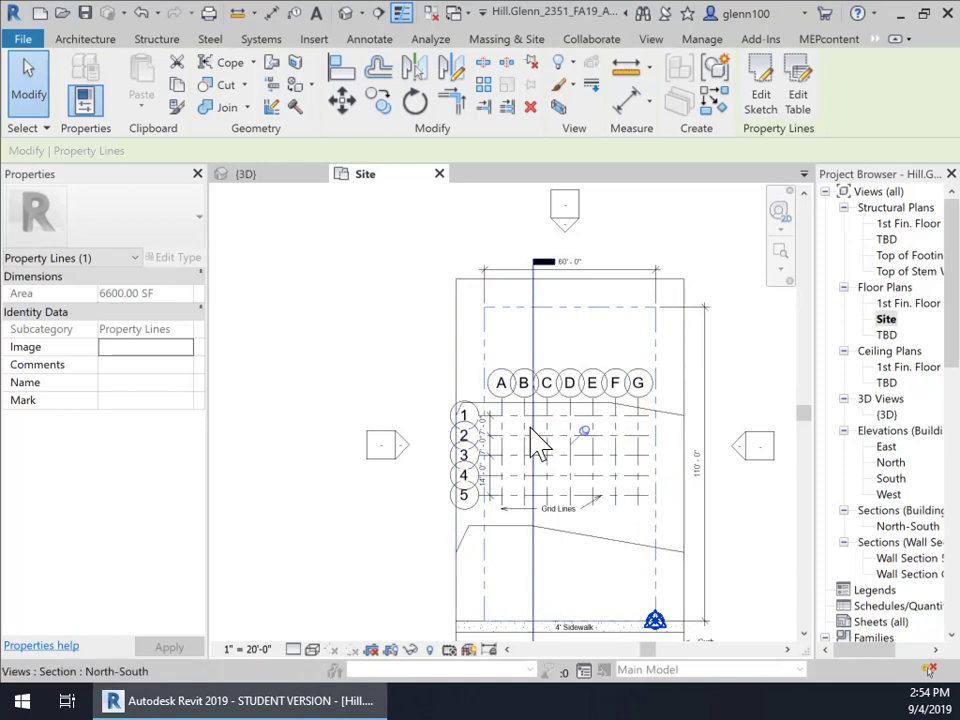
pyautogui.scroll(3, 536, 440)
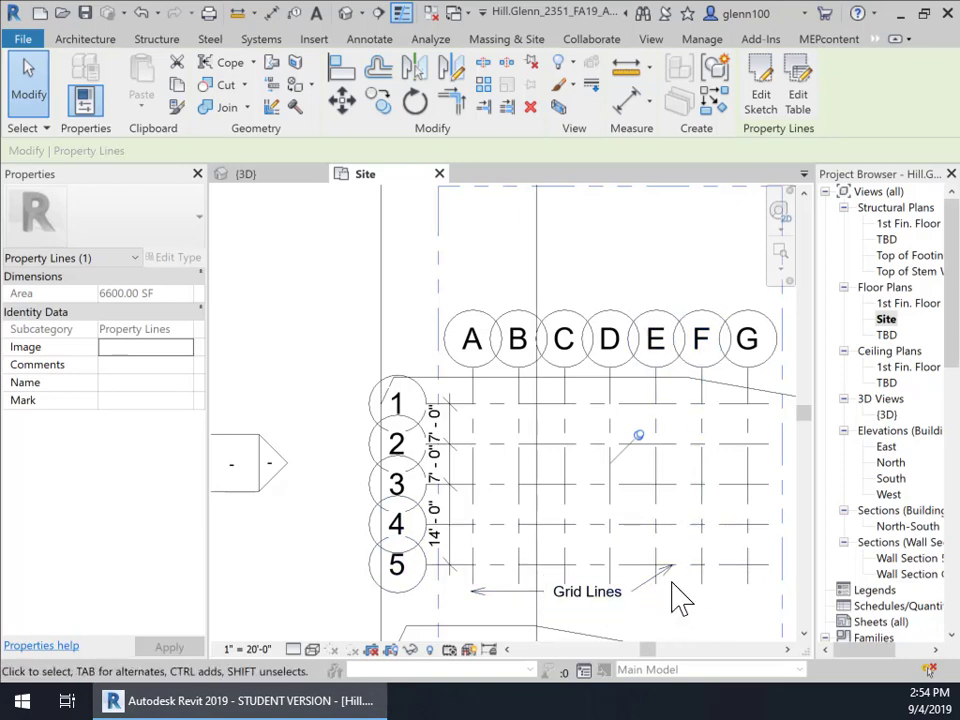
pyautogui.scroll(-1, 677, 583)
pyautogui.moveTo(677, 583); pyautogui.dragTo(650, 490, button='middle')
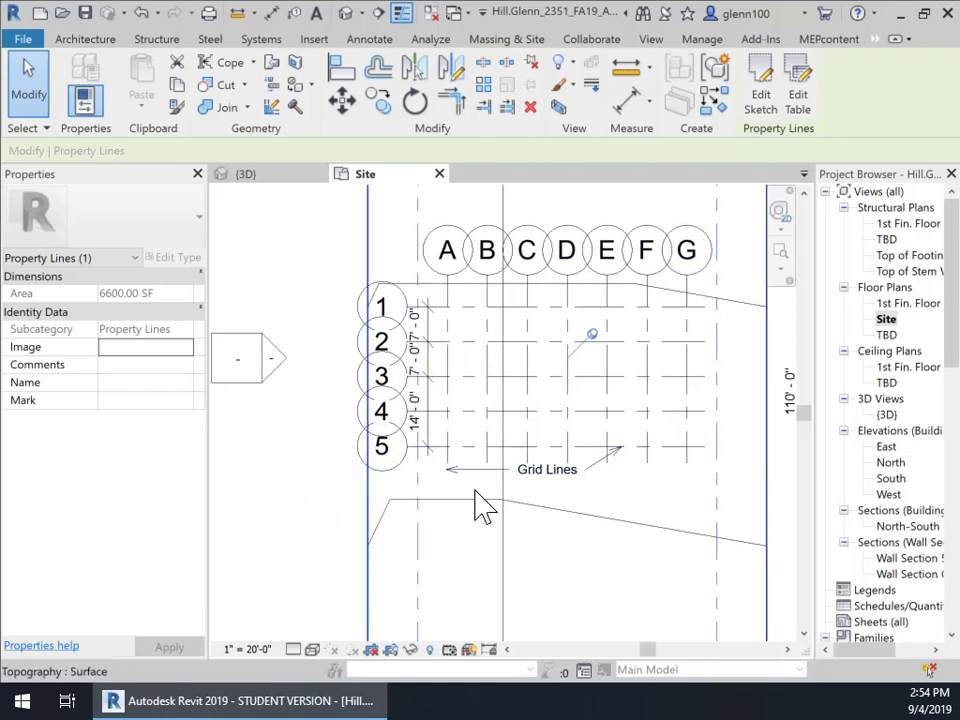
pyautogui.scroll(-3, 614, 595)
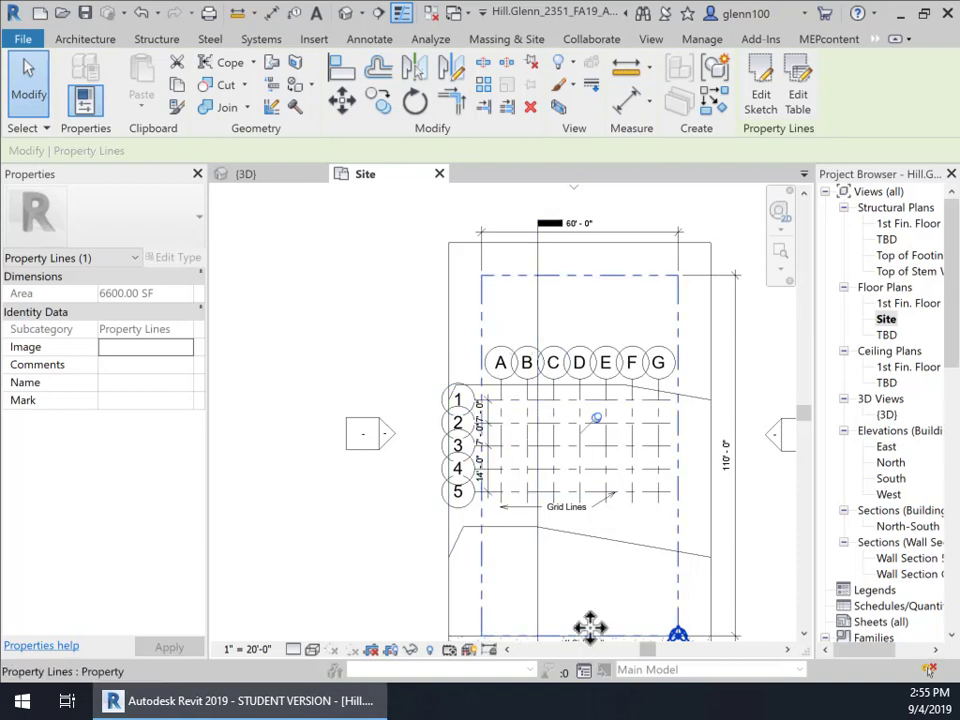
# Return to the {3D} view of the sloped brown toposurface with contour lines
pyautogui.click(284, 176)
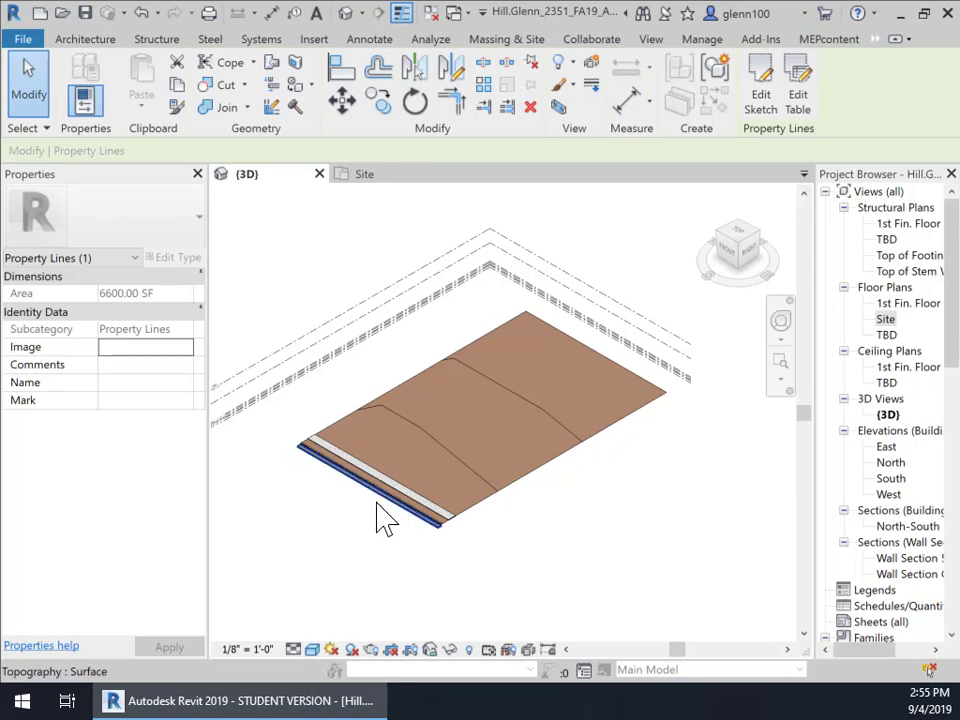
pyautogui.click(425, 555)
pyautogui.scroll(5, 456, 546)
pyautogui.scroll(3, 455, 548)
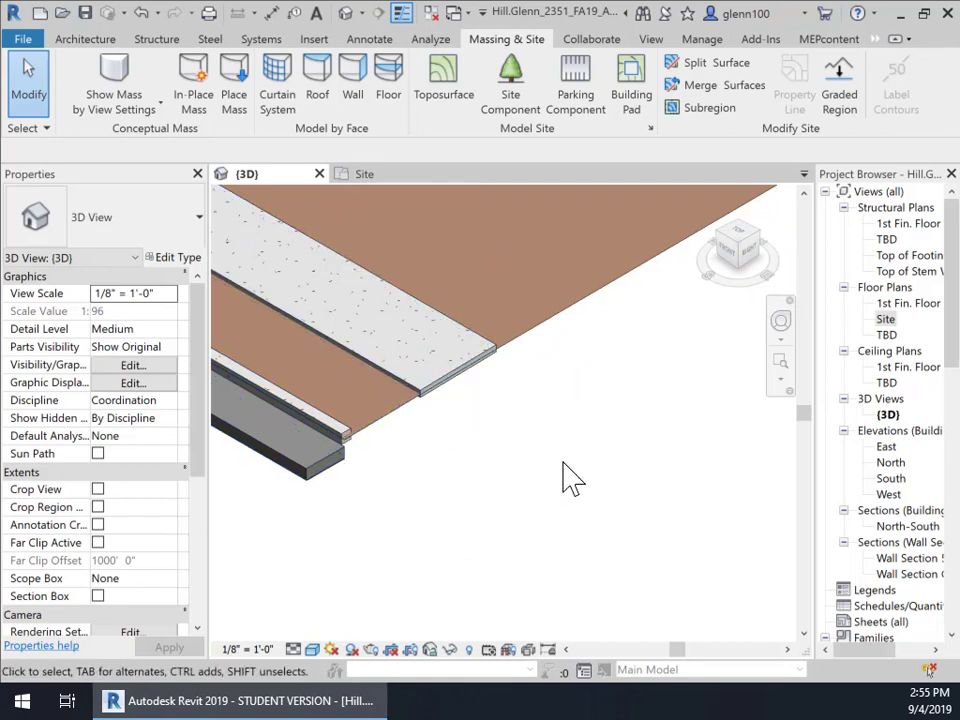
pyautogui.scroll(-3, 570, 476)
pyautogui.scroll(-4, 571, 479)
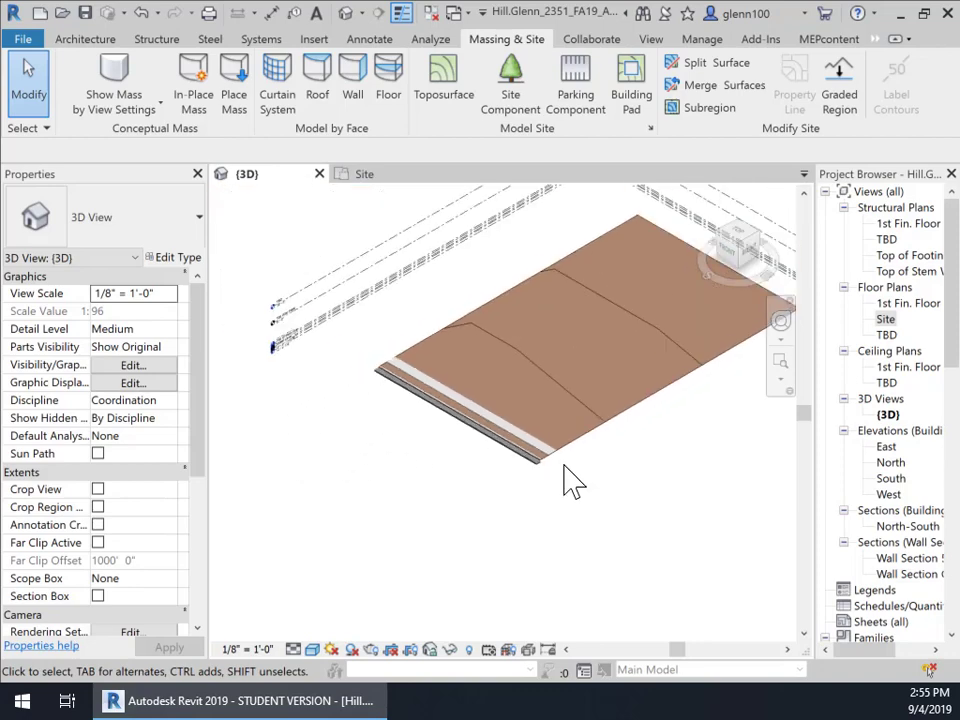
pyautogui.moveTo(572, 515); pyautogui.dragTo(450, 480, button='middle')
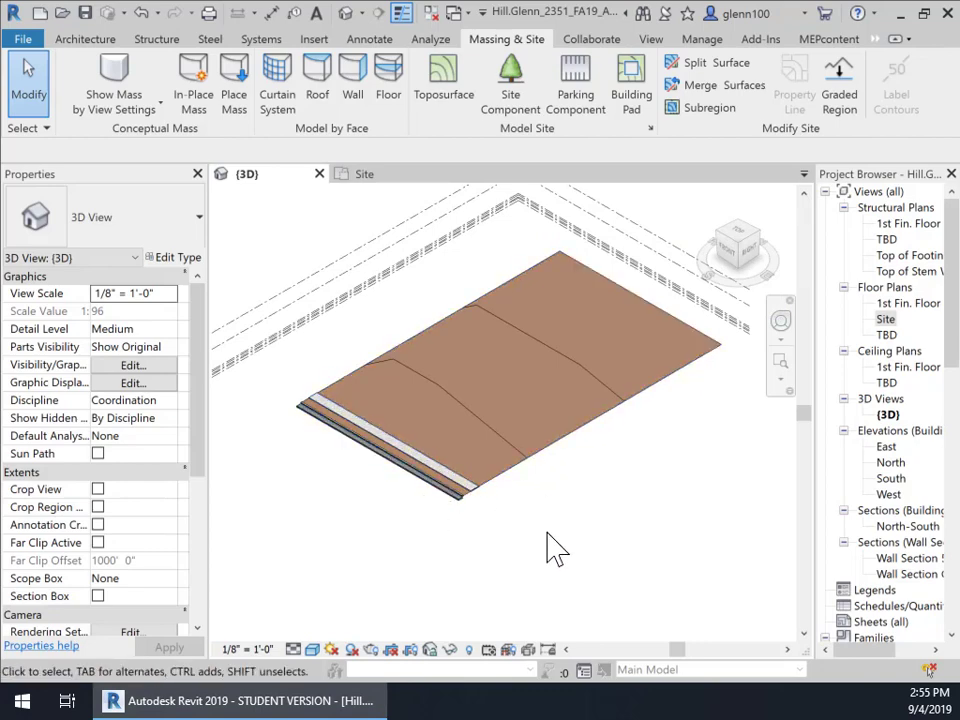
pyautogui.scroll(-2, 553, 547)
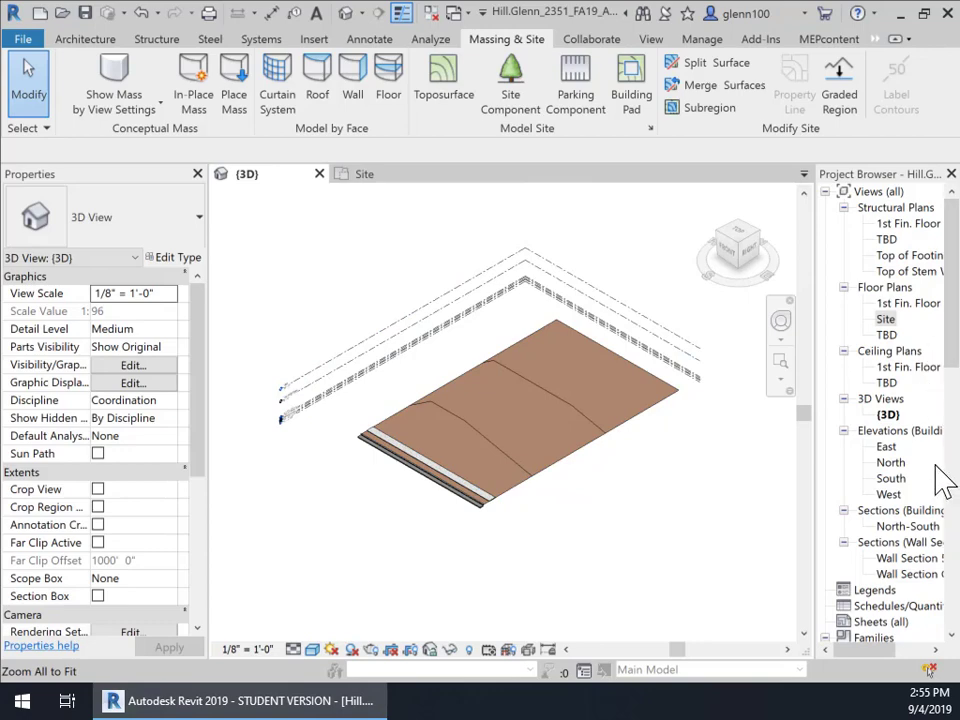
# Open the North-South section and raise grid 5's head to match grids 1–4, aligning grid 1 too
pyautogui.doubleClick(912, 527)
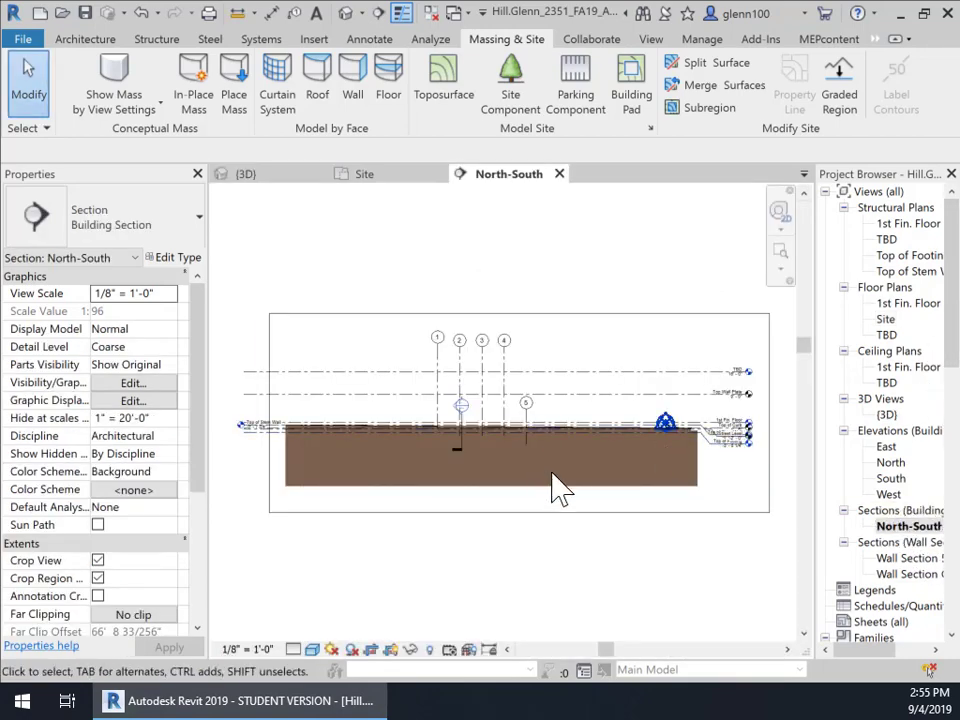
pyautogui.scroll(4, 545, 482)
pyautogui.moveTo(490, 458); pyautogui.dragTo(516, 410, button='middle')
pyautogui.click(520, 358)
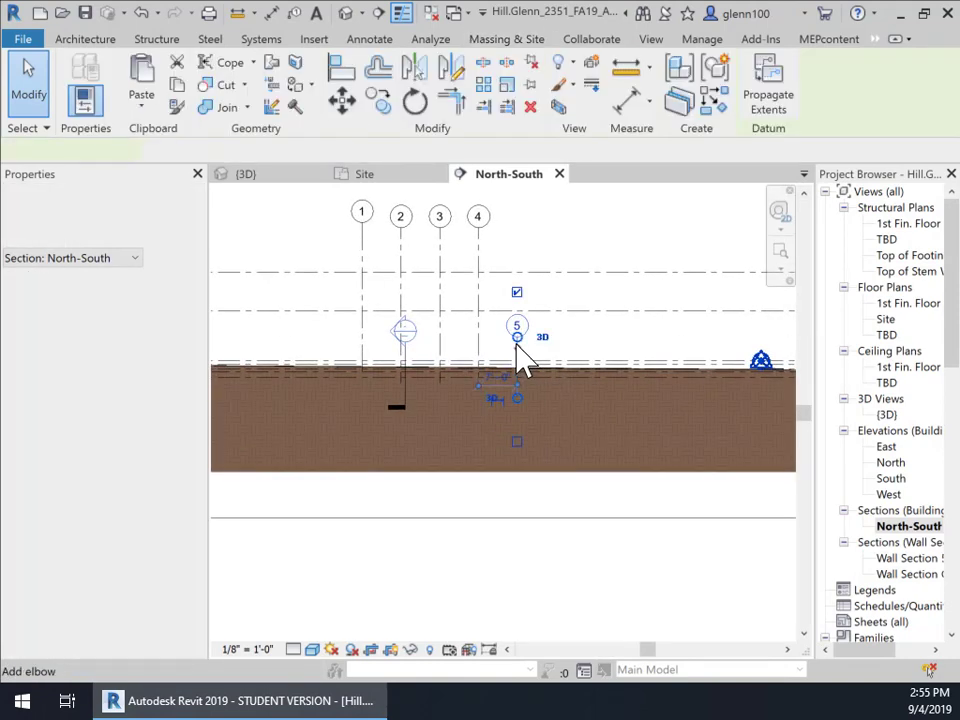
pyautogui.moveTo(522, 356); pyautogui.dragTo(516, 216)
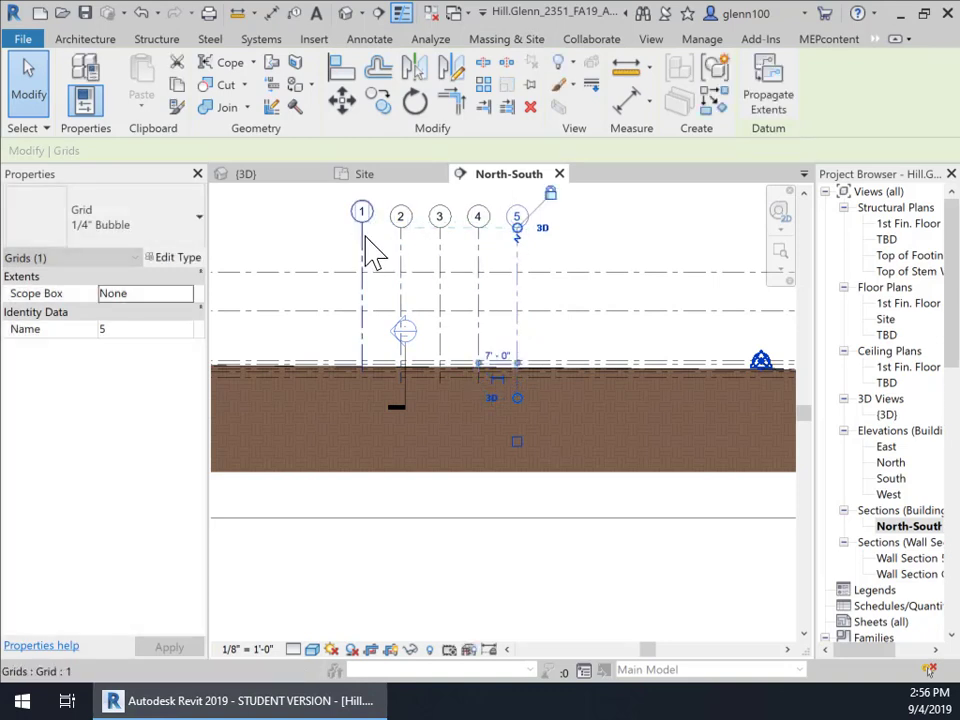
pyautogui.click(371, 245)
pyautogui.moveTo(373, 242); pyautogui.dragTo(360, 231)
pyautogui.press('Escape')
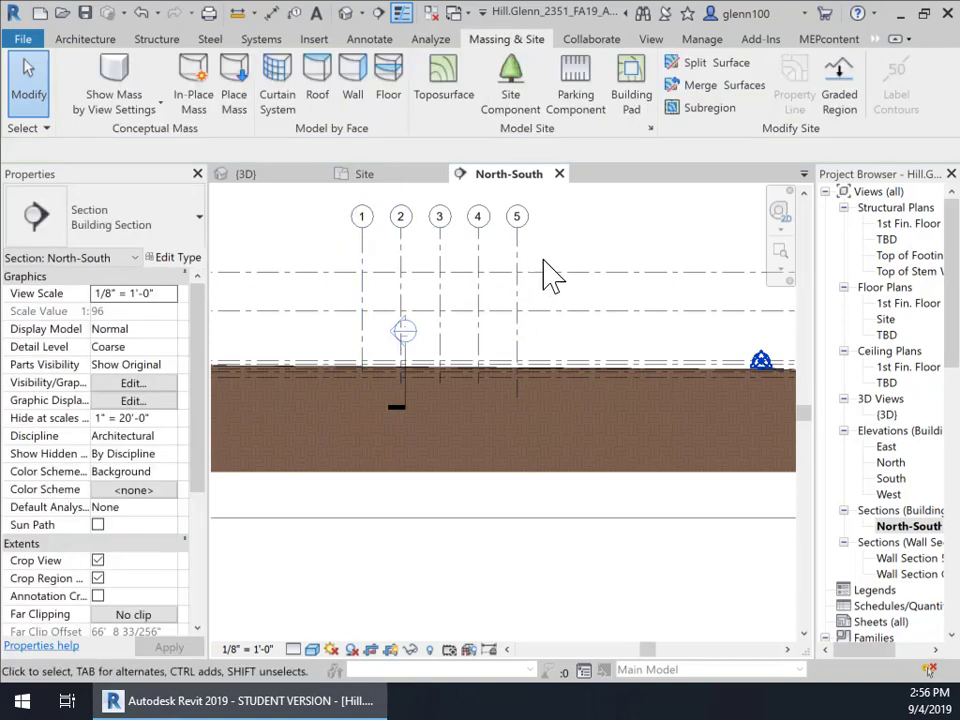
# Pan and zoom the section to show the ground's right end and the level names and elevations
pyautogui.scroll(-1, 448, 405)
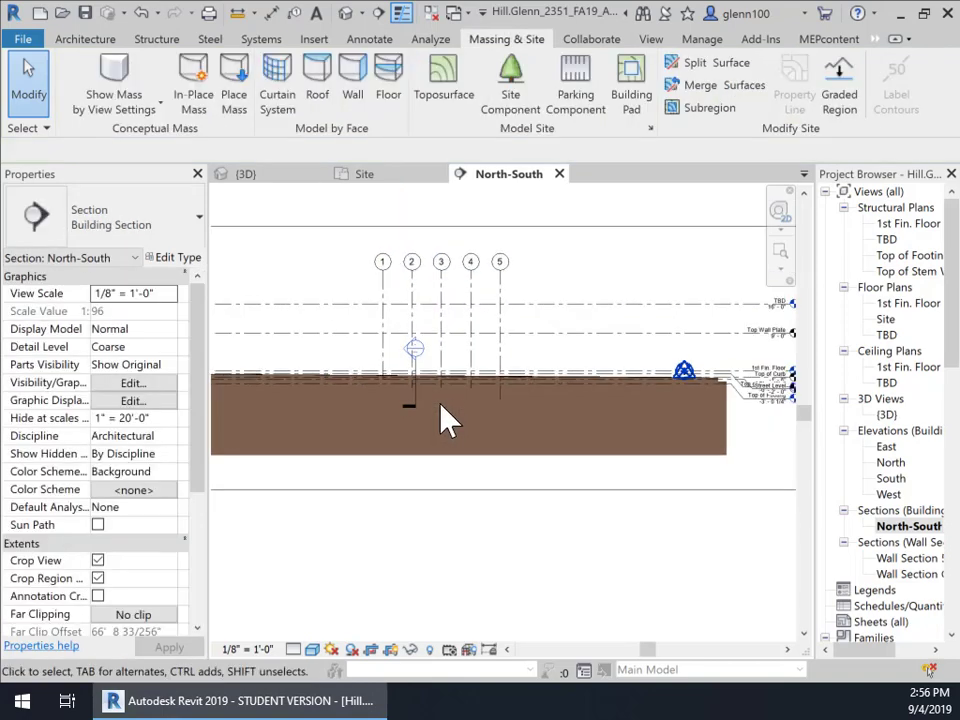
pyautogui.moveTo(429, 407); pyautogui.dragTo(499, 420, button='middle')
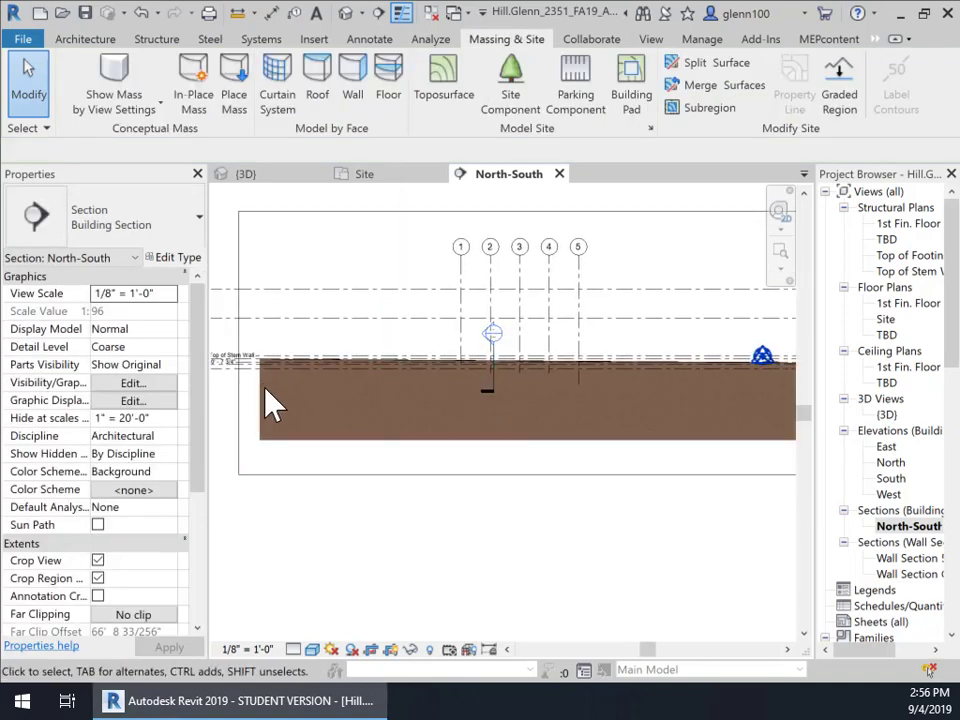
pyautogui.moveTo(399, 422); pyautogui.dragTo(499, 407, button='middle')
pyautogui.scroll(1, 339, 375)
pyautogui.moveTo(575, 390); pyautogui.dragTo(248, 403, button='middle')
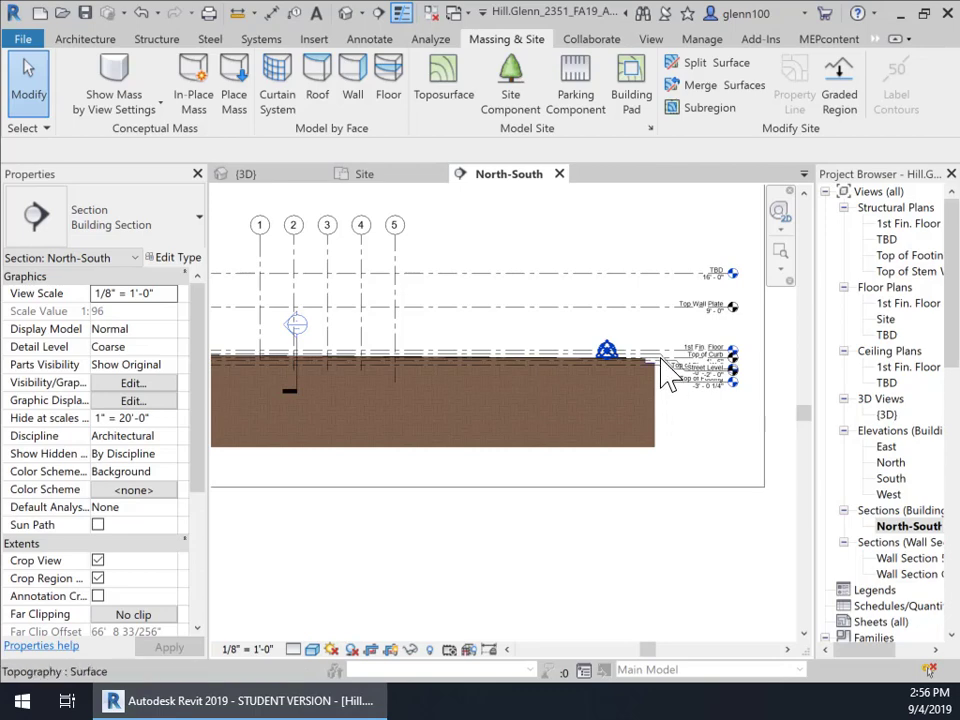
pyautogui.scroll(3, 664, 332)
pyautogui.moveTo(670, 330); pyautogui.dragTo(536, 268, button='middle')
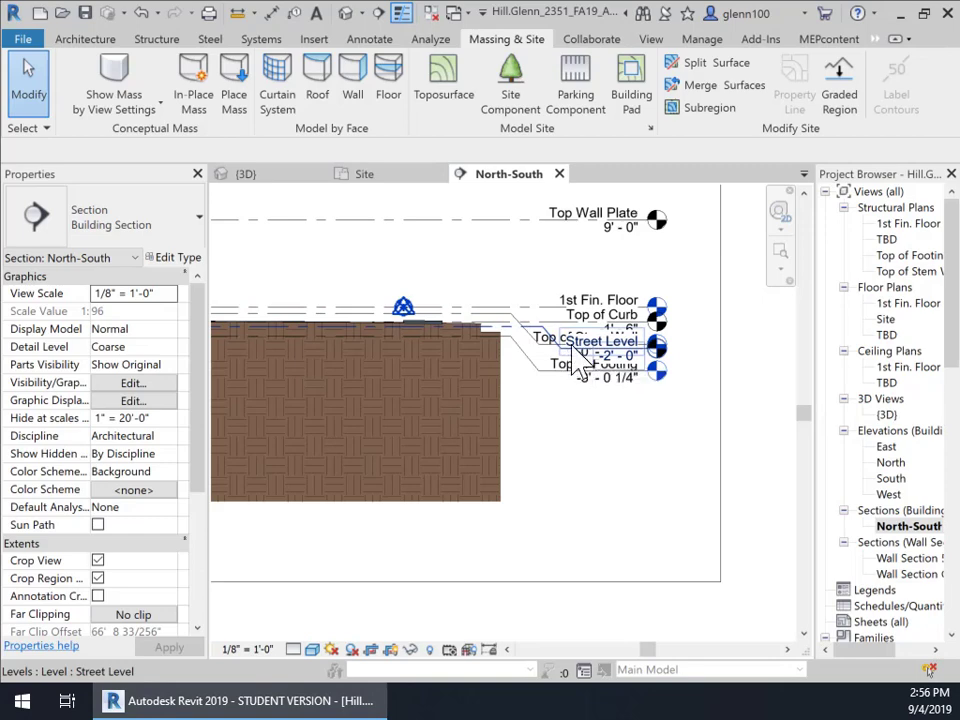
# Select the Street Level and Top of Footing levels to check their elevations
pyautogui.click(540, 336)
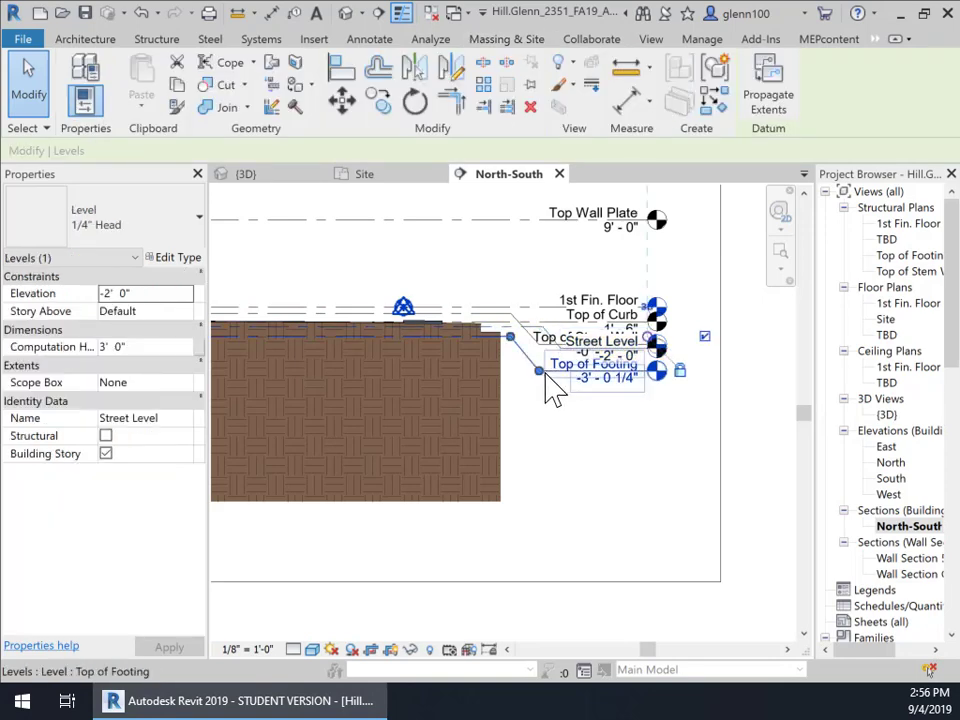
pyautogui.click(550, 388)
pyautogui.moveTo(548, 398)
pyautogui.mouseDown()
pyautogui.moveTo(574, 390)
pyautogui.moveTo(566, 351)
pyautogui.moveTo(561, 386)
pyautogui.mouseUp()
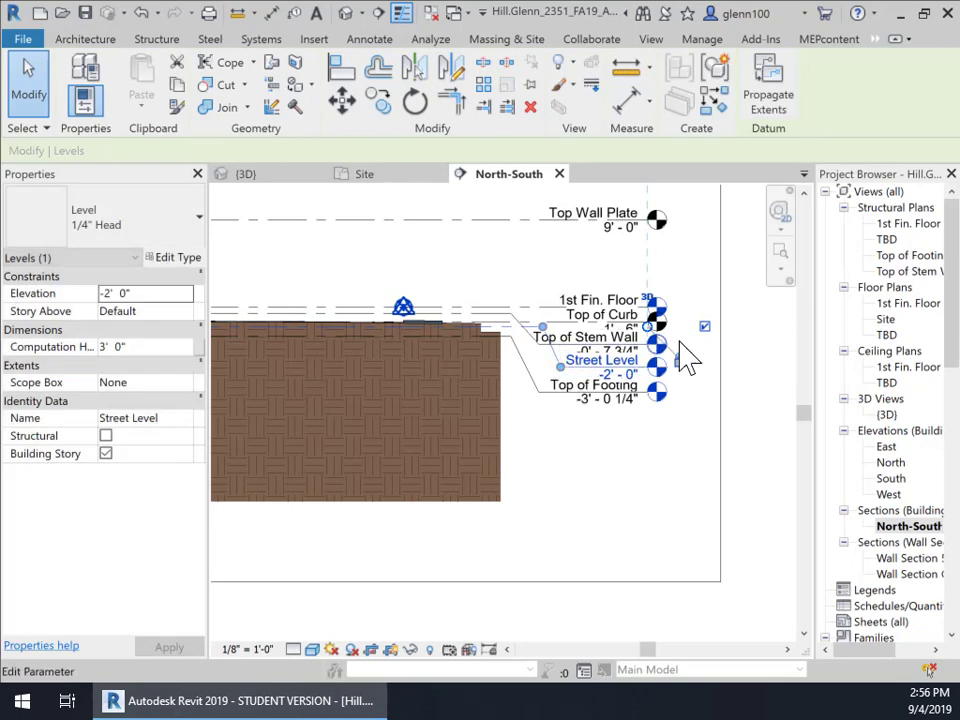
pyautogui.click(681, 279)
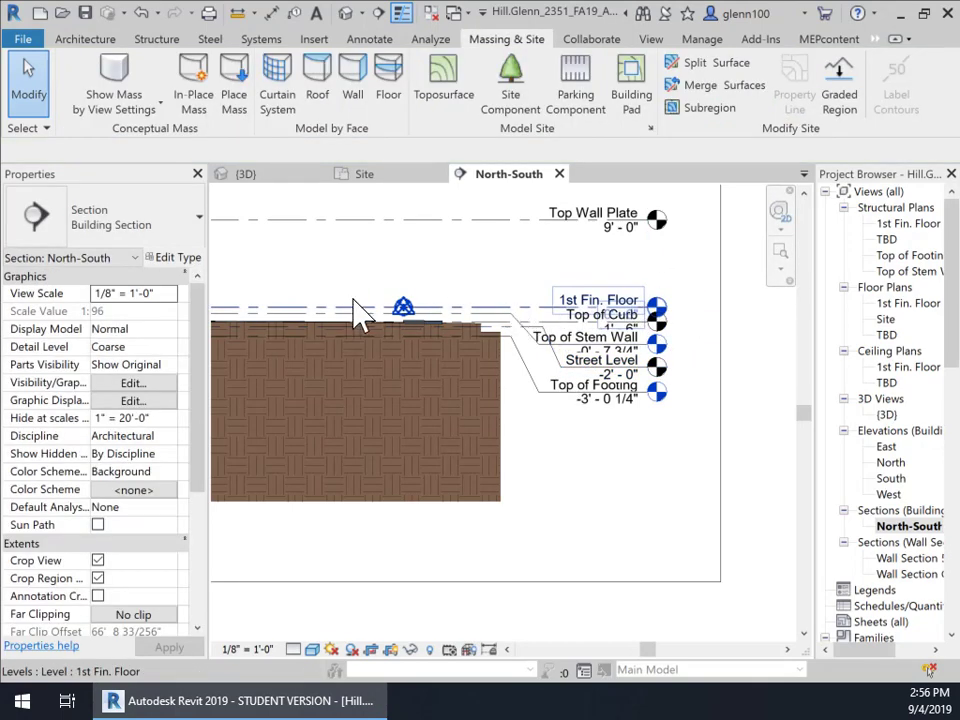
# Reframe the section to show full level labels and grid lines, then select Top of Stem Wall
pyautogui.moveTo(347, 322); pyautogui.dragTo(493, 422, button='middle')
pyautogui.scroll(-1, 439, 390)
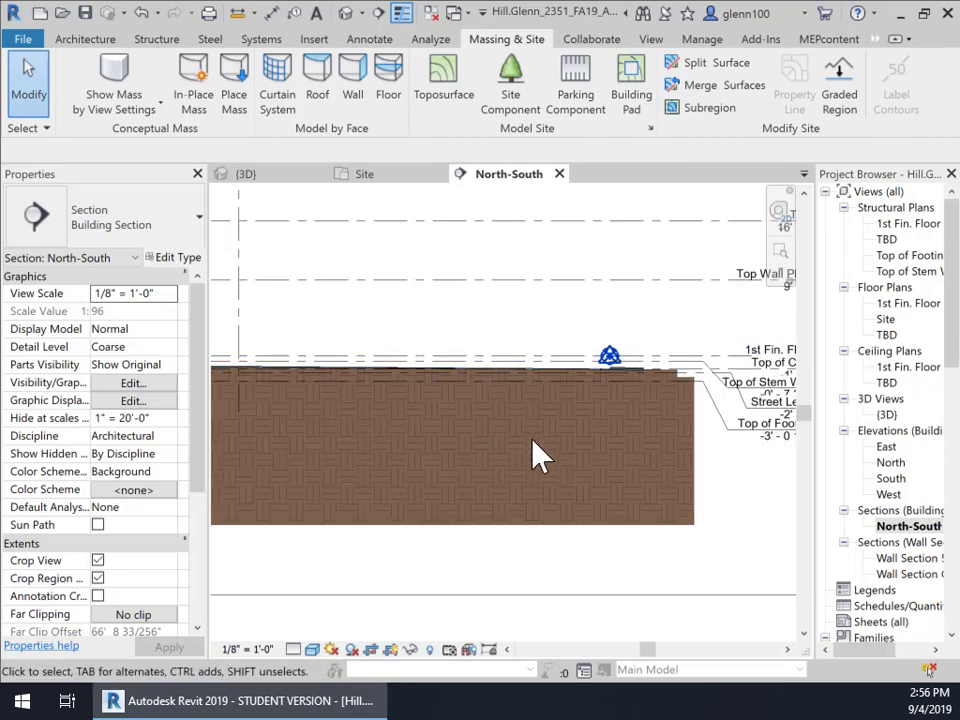
pyautogui.moveTo(681, 447); pyautogui.dragTo(489, 439, button='middle')
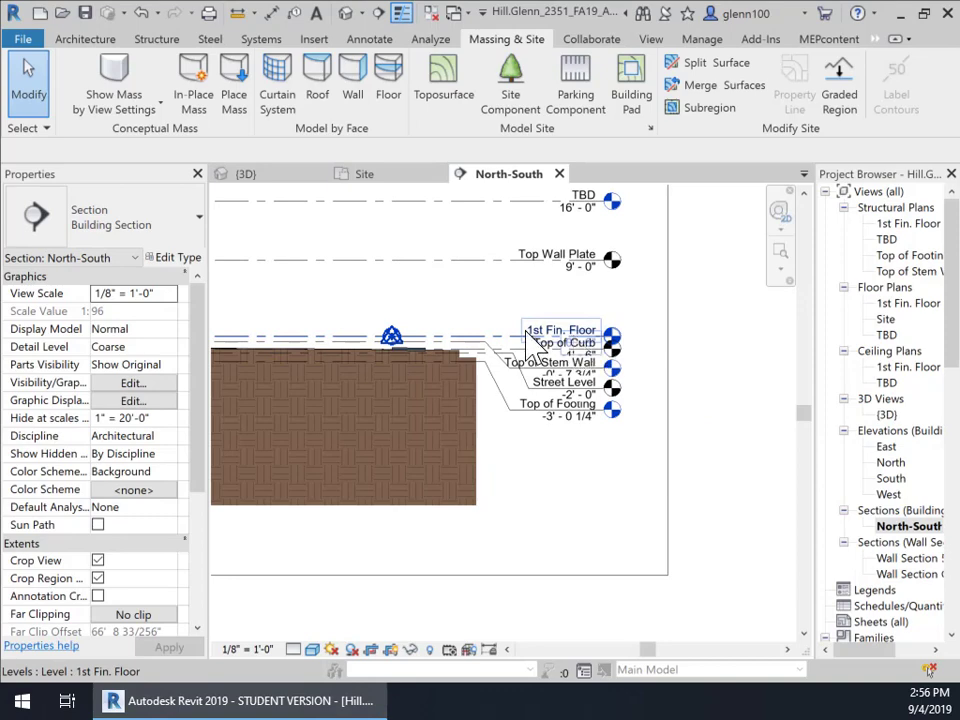
pyautogui.moveTo(375, 375); pyautogui.dragTo(574, 431, button='middle')
pyautogui.scroll(-2, 574, 431)
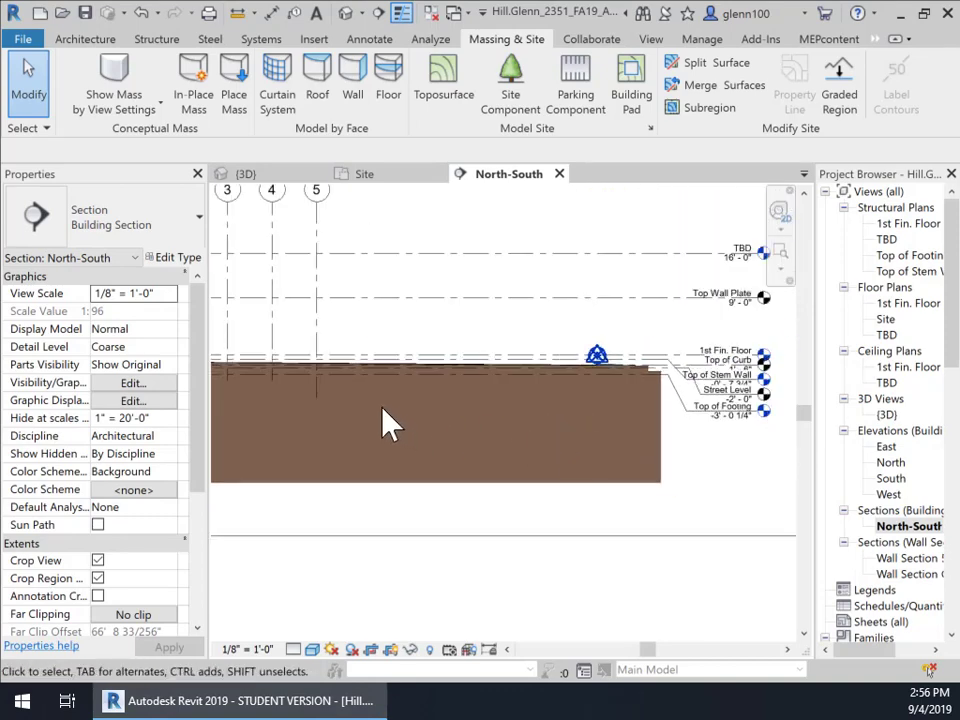
pyautogui.scroll(3, 648, 380)
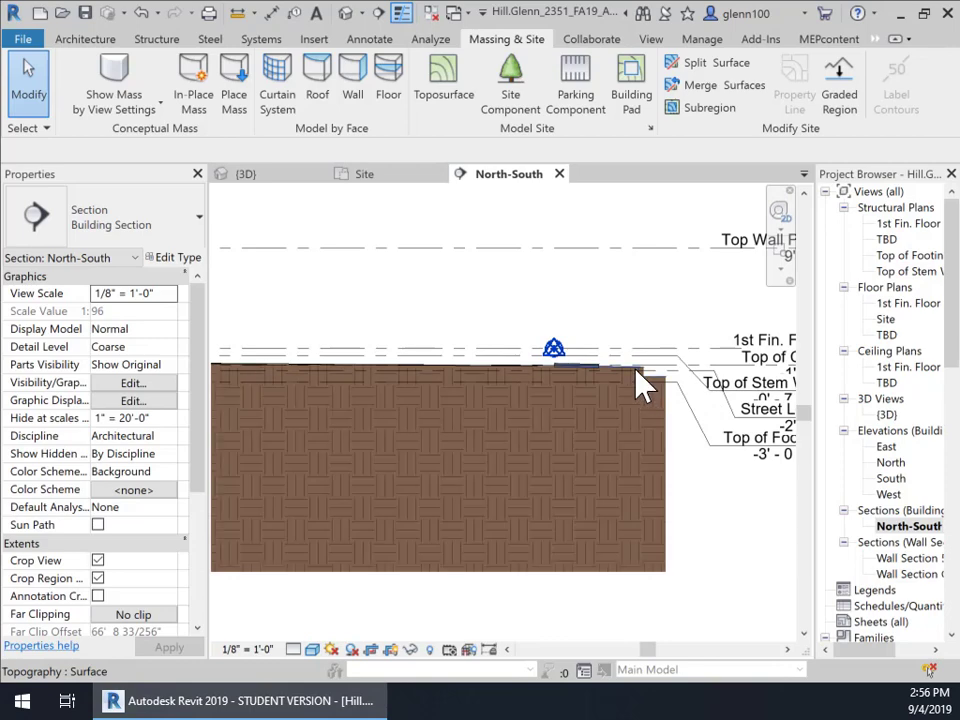
pyautogui.moveTo(677, 437); pyautogui.dragTo(551, 444, button='middle')
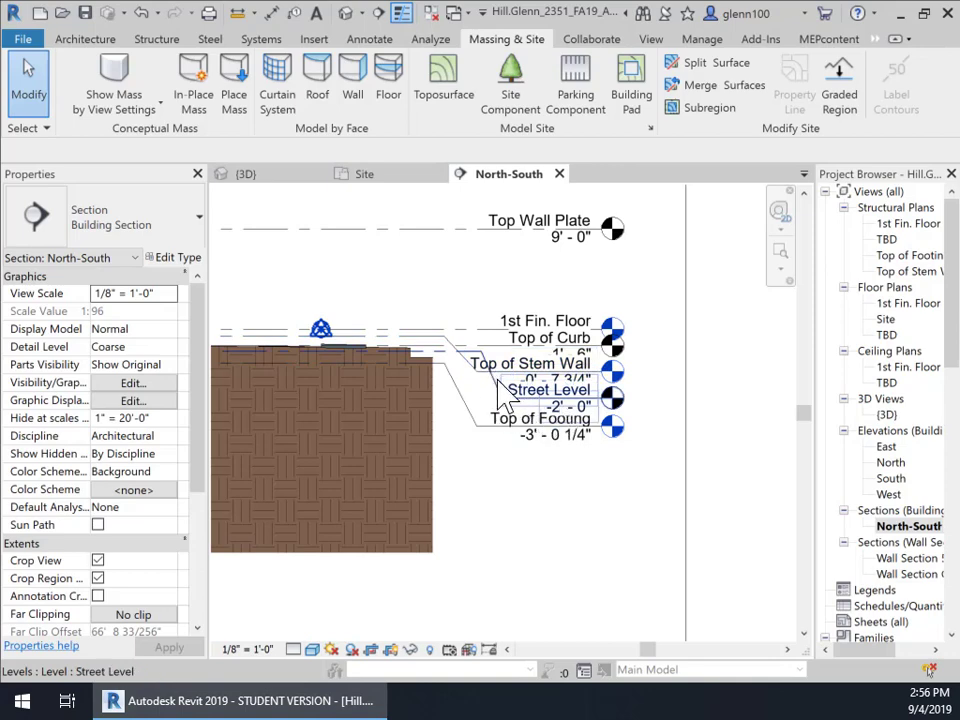
pyautogui.click(437, 350)
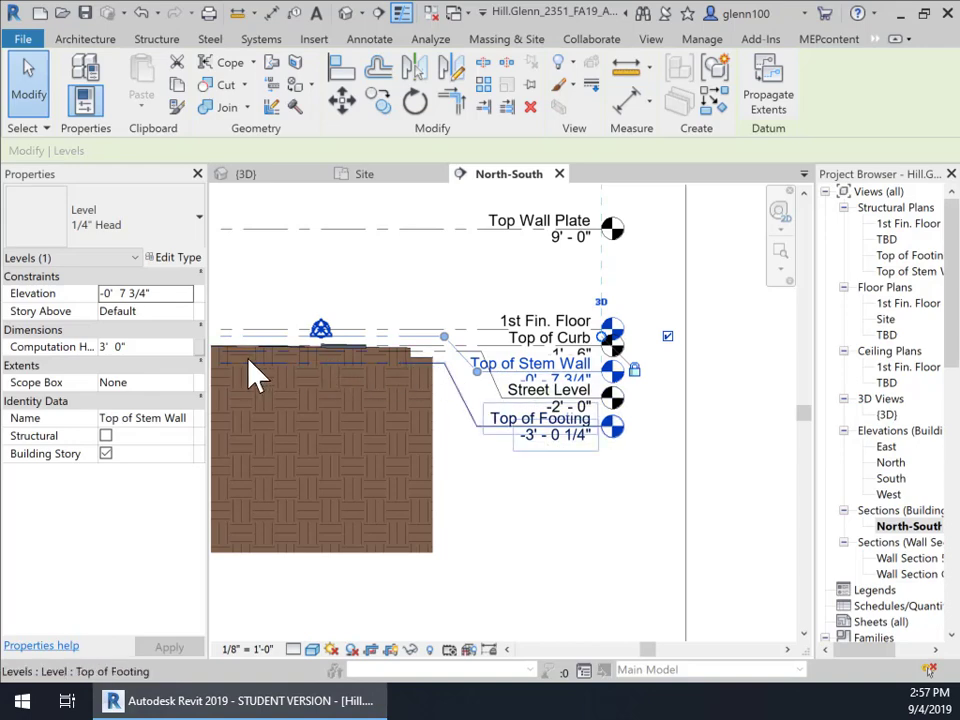
# Check grid 4 and the spacing dimension between grids, then clear the selection
pyautogui.scroll(-2, 450, 480)
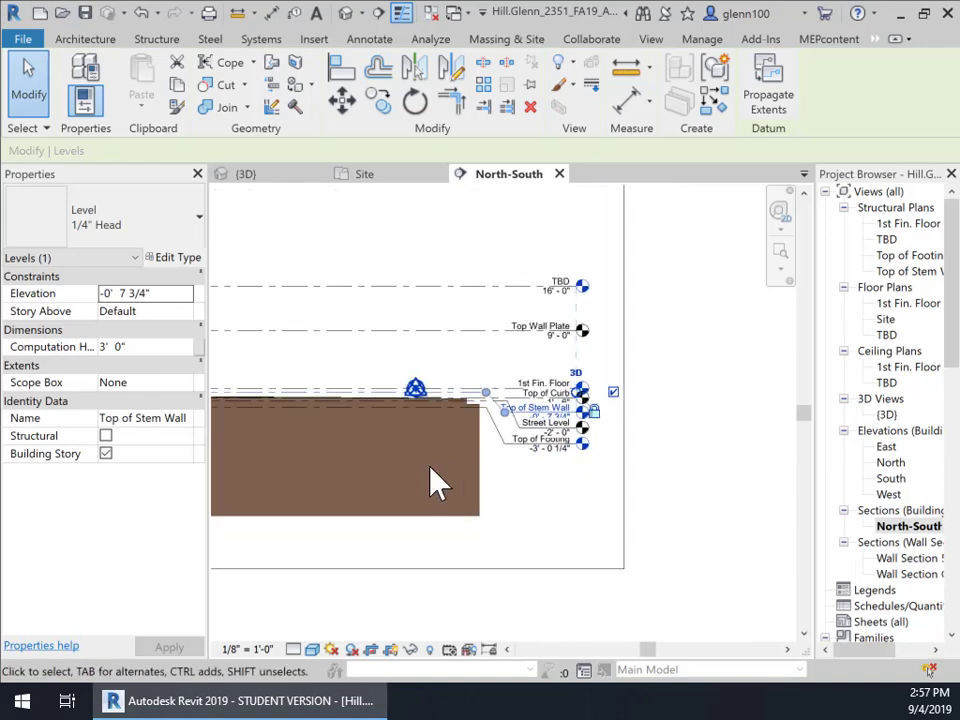
pyautogui.moveTo(414, 476); pyautogui.dragTo(611, 446, button='middle')
pyautogui.scroll(-2, 590, 440)
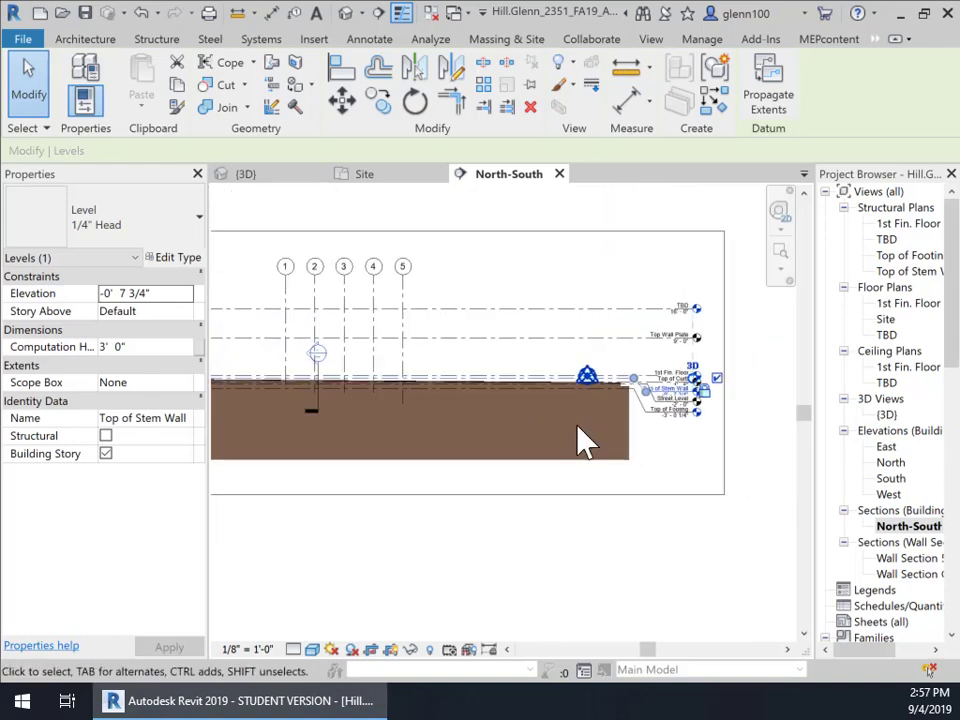
pyautogui.click(373, 396)
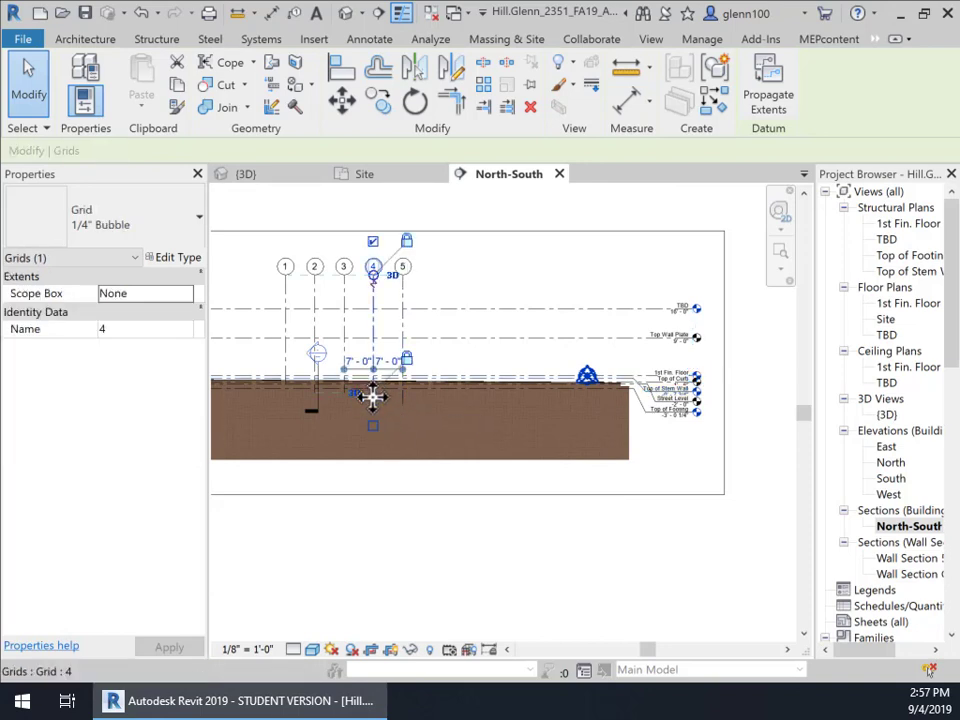
pyautogui.click(425, 484)
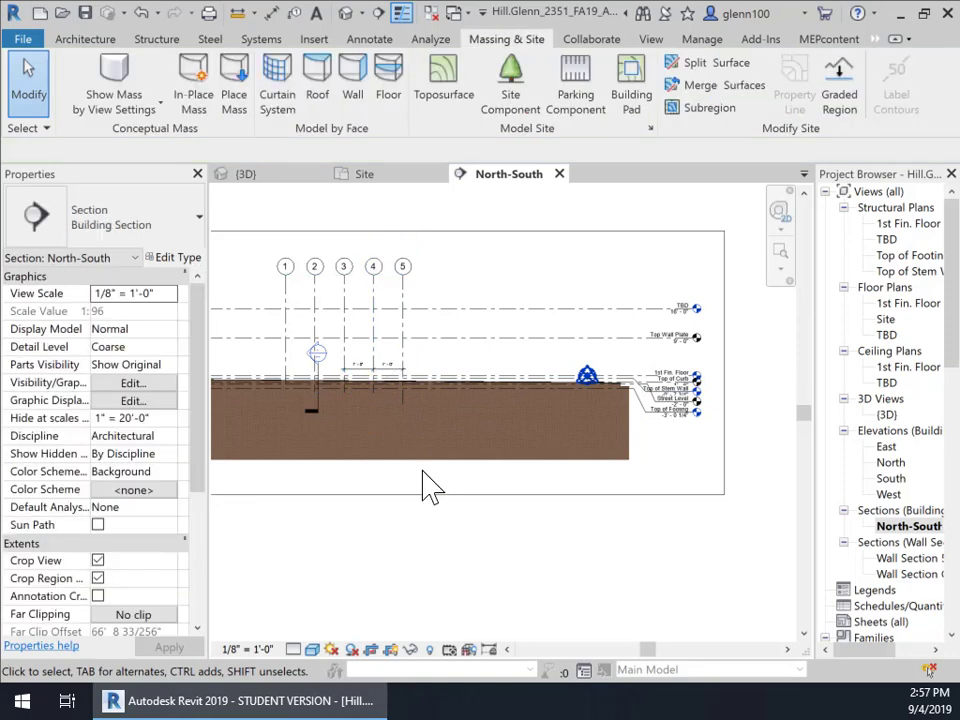
pyautogui.click(386, 382)
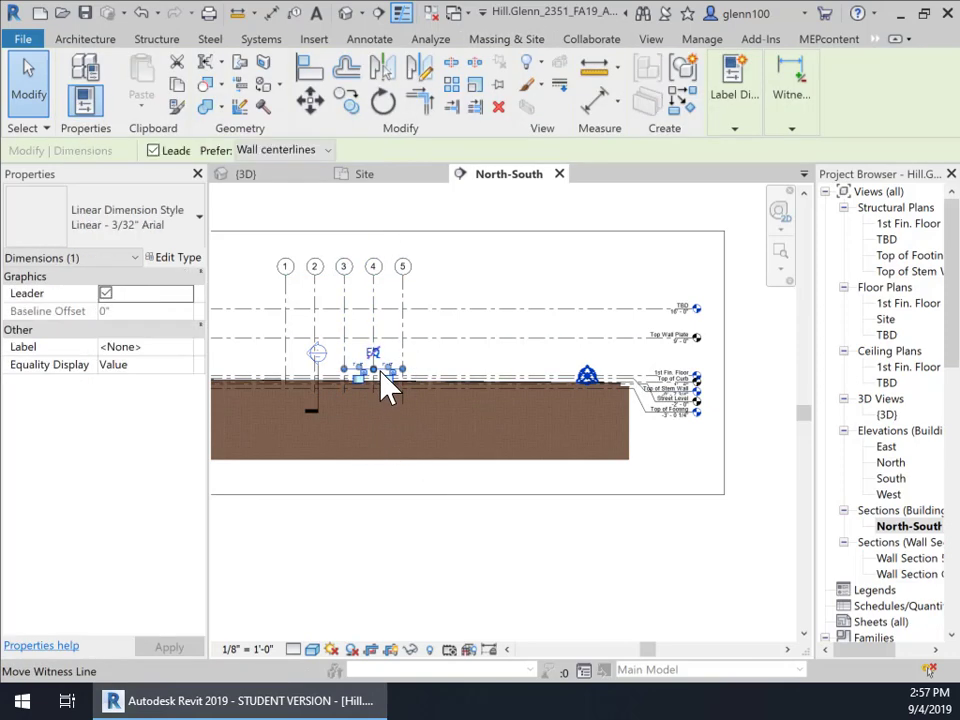
pyautogui.click(364, 489)
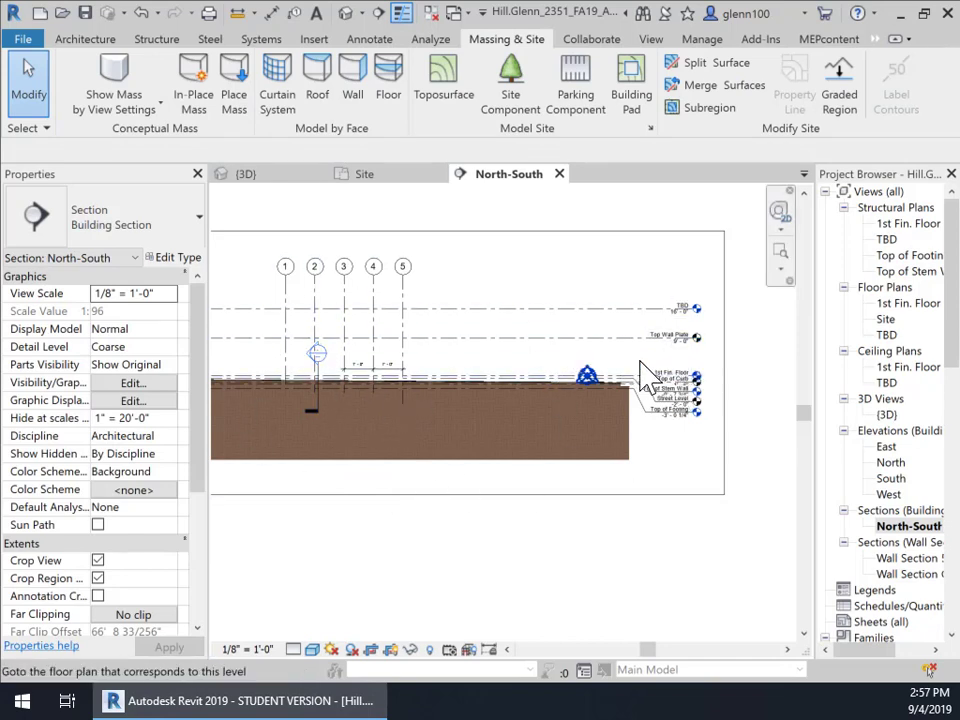
# Switch to the Site plan view and recentre it on the grid layout
pyautogui.click(368, 178)
pyautogui.scroll(-2, 575, 290)
pyautogui.moveTo(574, 302); pyautogui.dragTo(636, 285, button='middle')
# Clear the section line selection and open the 1st Fin. Floor plan, briefly toggling Reveal Hidden Elements
pyautogui.click(528, 274)
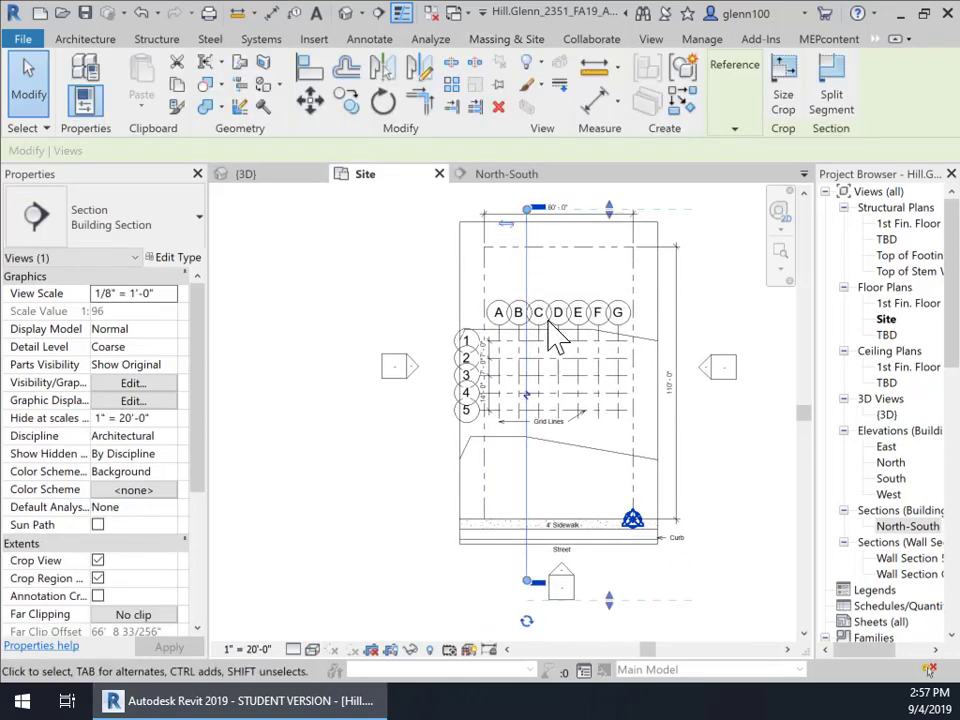
pyautogui.click(729, 480)
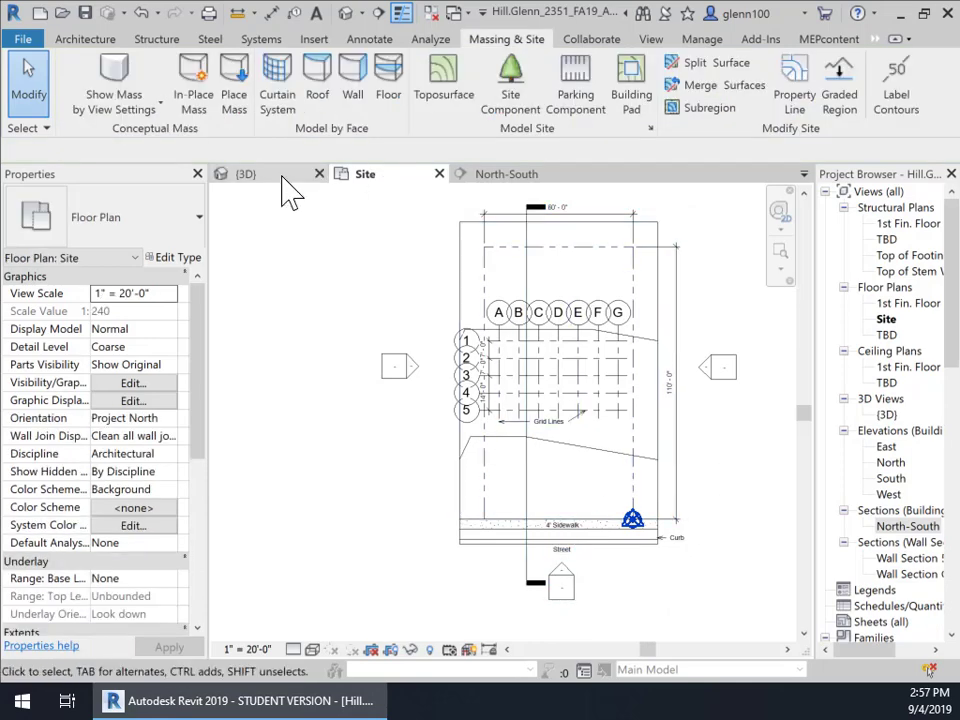
pyautogui.doubleClick(903, 305)
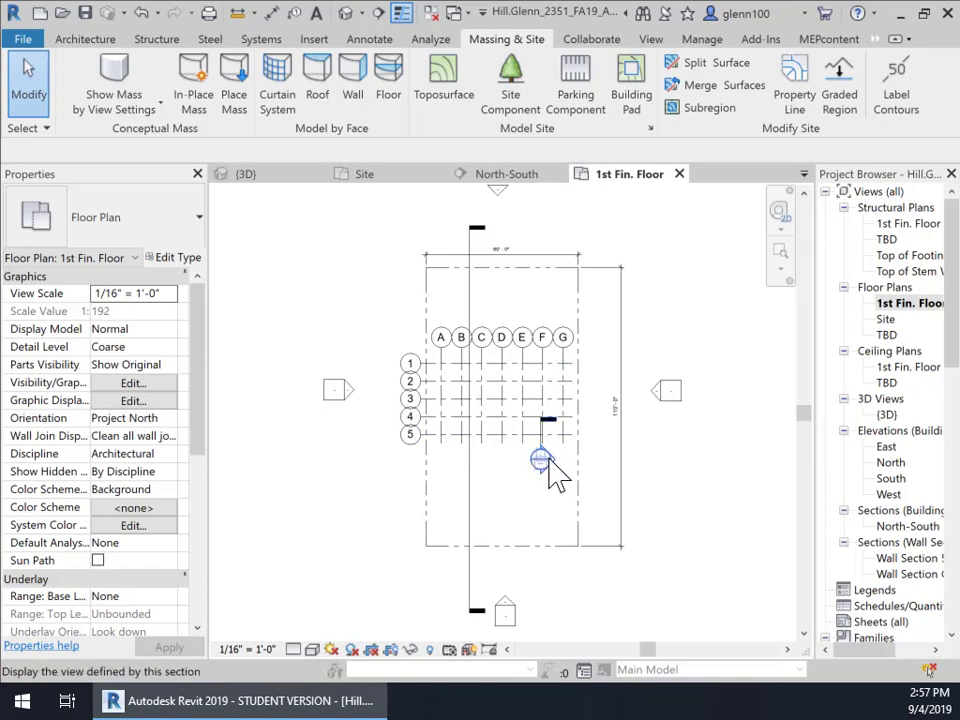
pyautogui.scroll(3, 547, 462)
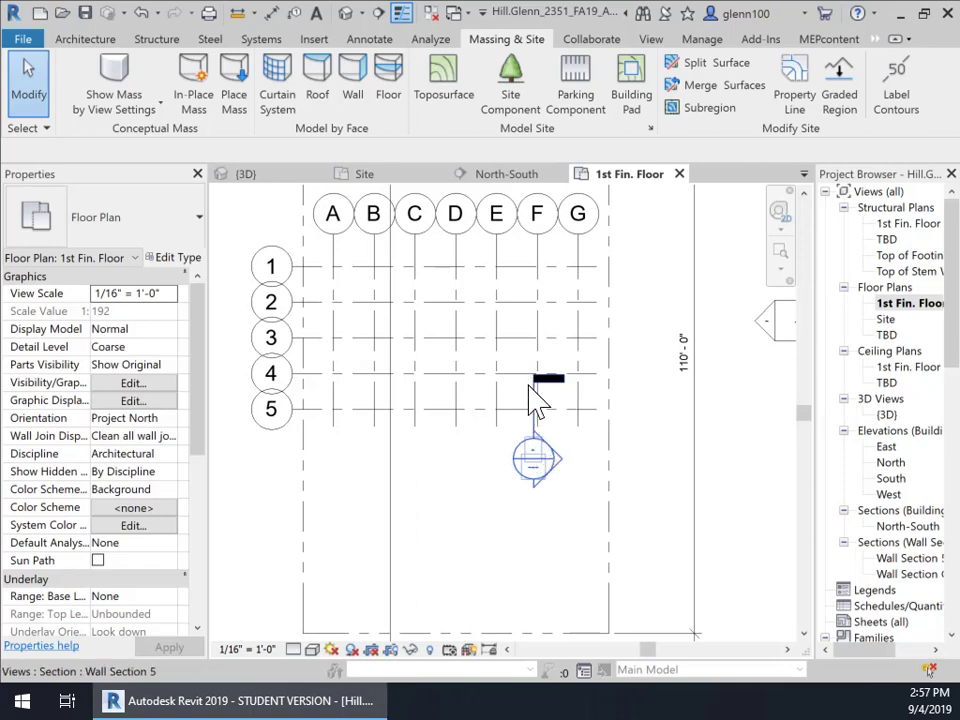
pyautogui.scroll(-3, 536, 503)
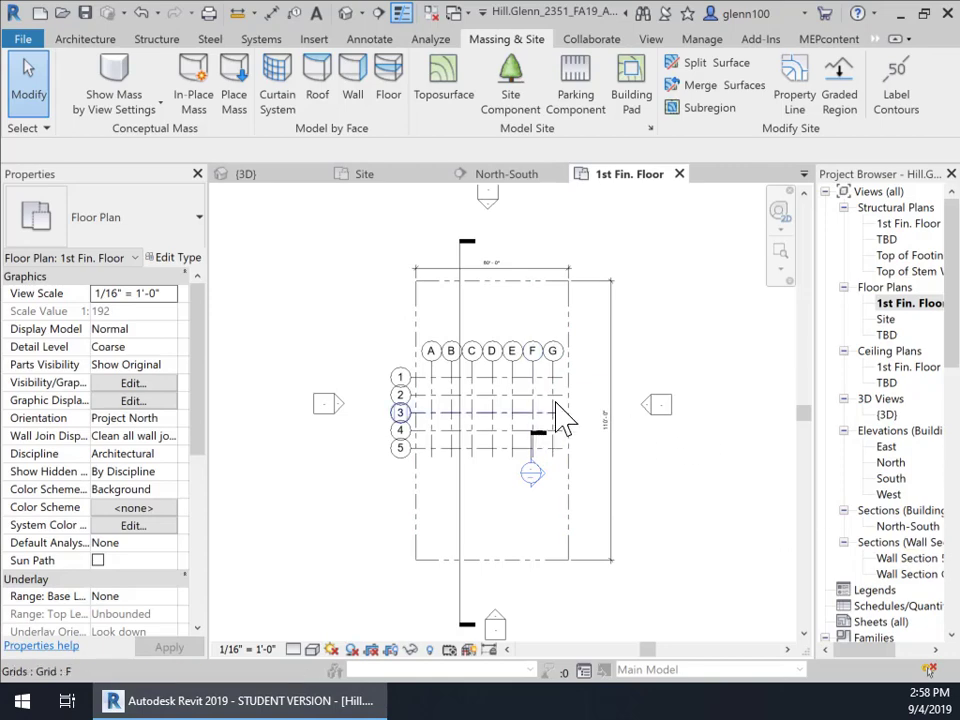
pyautogui.click(431, 651)
pyautogui.click(431, 651)
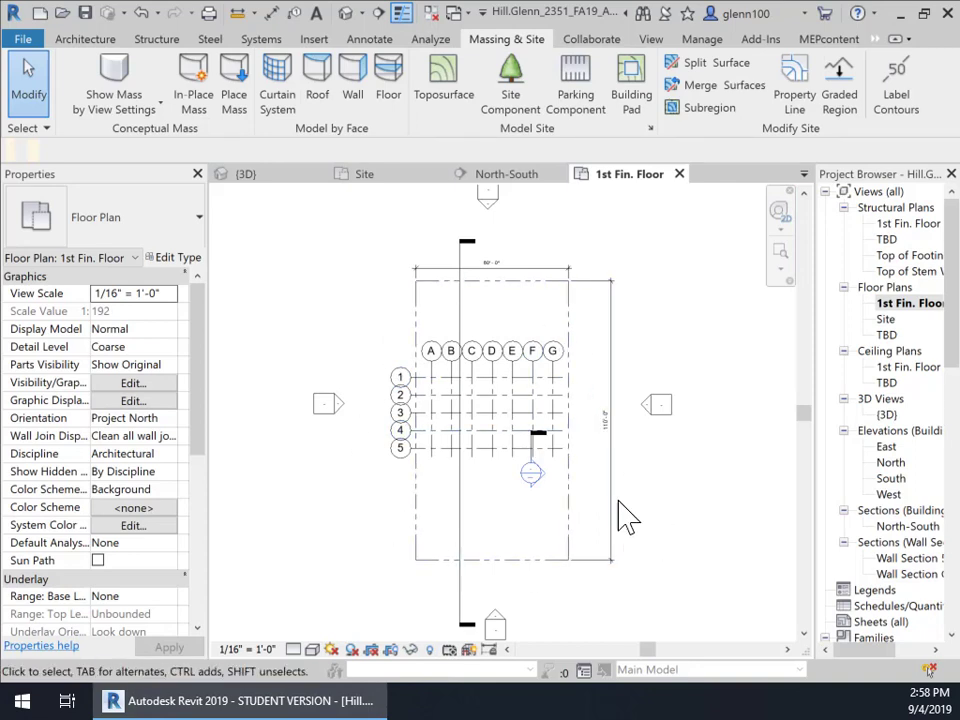
pyautogui.scroll(3, 493, 418)
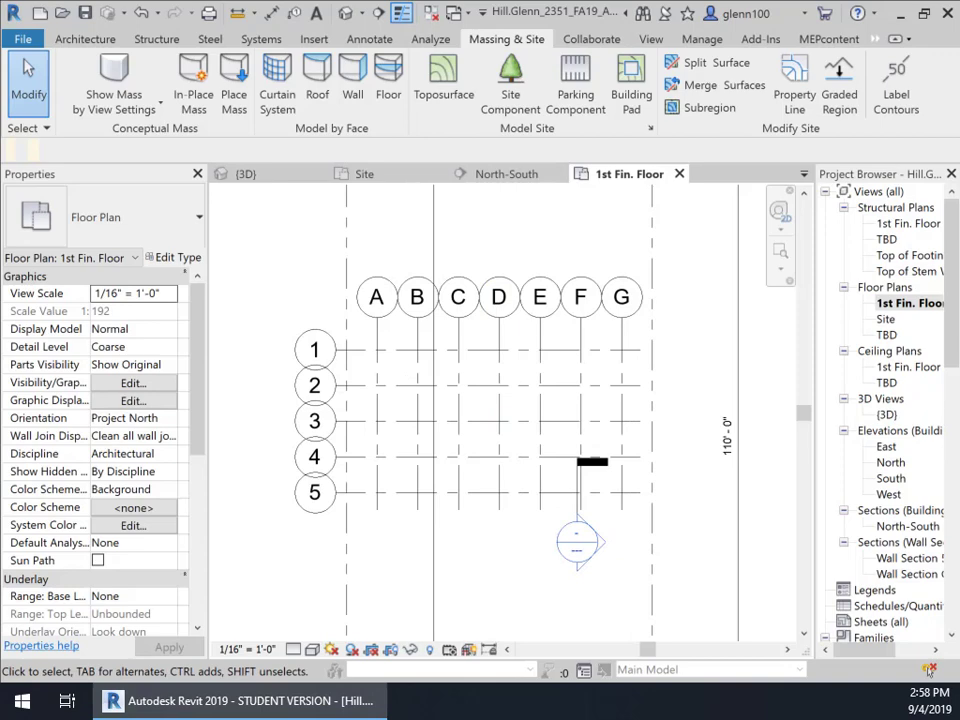
# Move the Snipping Tool window up to review the captured floor plan, then close it
pyautogui.moveTo(555, 437); pyautogui.dragTo(480, 68)
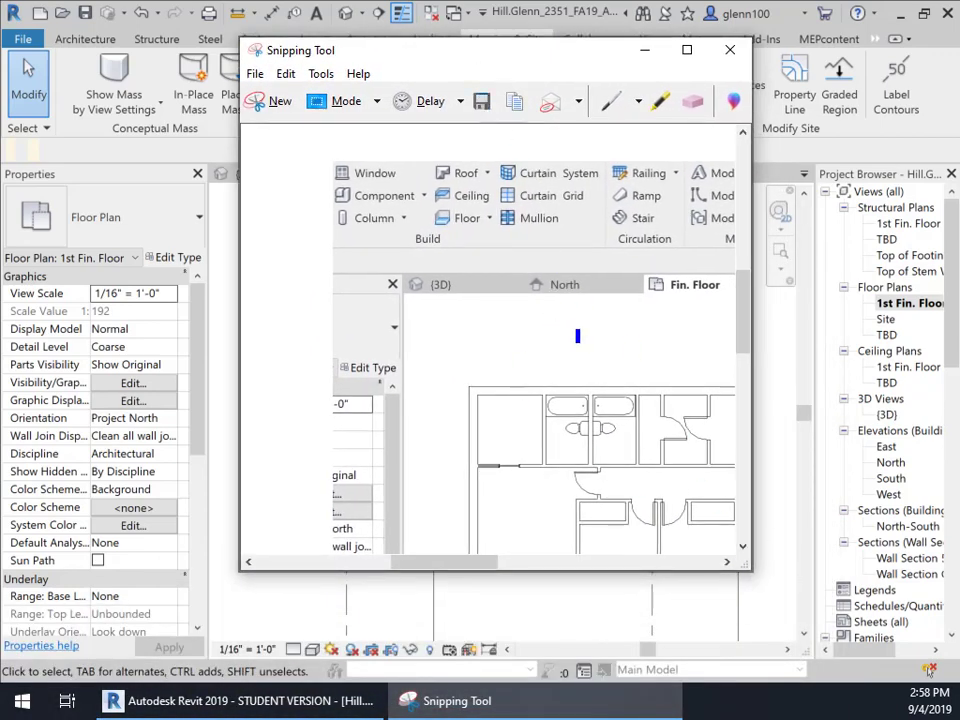
pyautogui.moveTo(750, 343); pyautogui.dragTo(744, 375)
pyautogui.moveTo(462, 563); pyautogui.dragTo(499, 574)
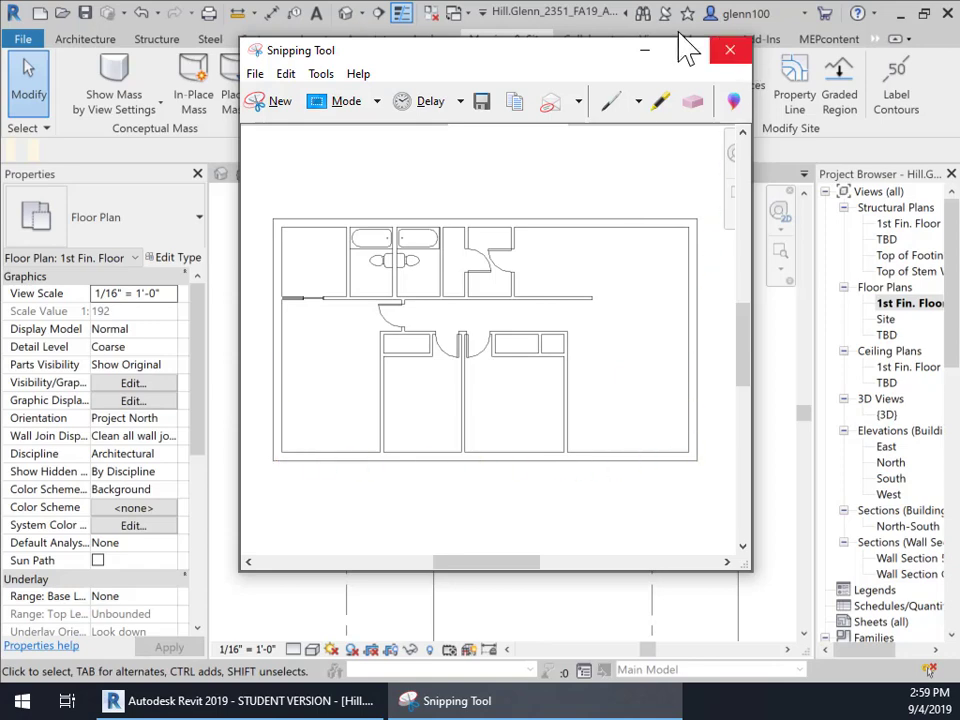
pyautogui.moveTo(574, 54); pyautogui.dragTo(541, 76)
pyautogui.hotkey('alt', 'F4')
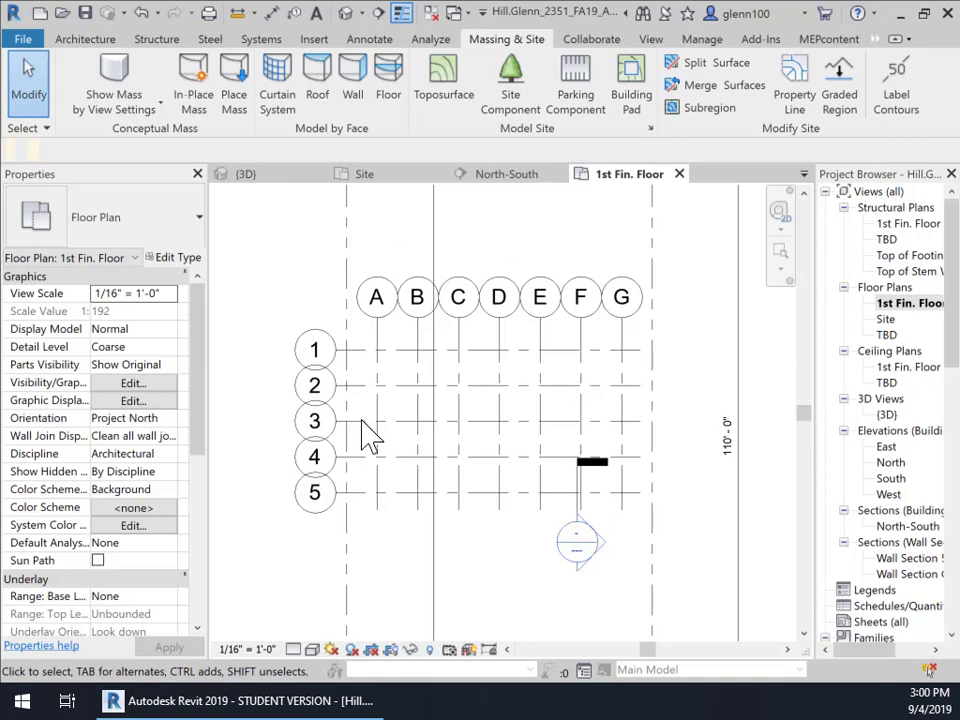
# Tile the open views with WT and close the 1st Fin. Floor and North-South views
pyautogui.click(380, 178)
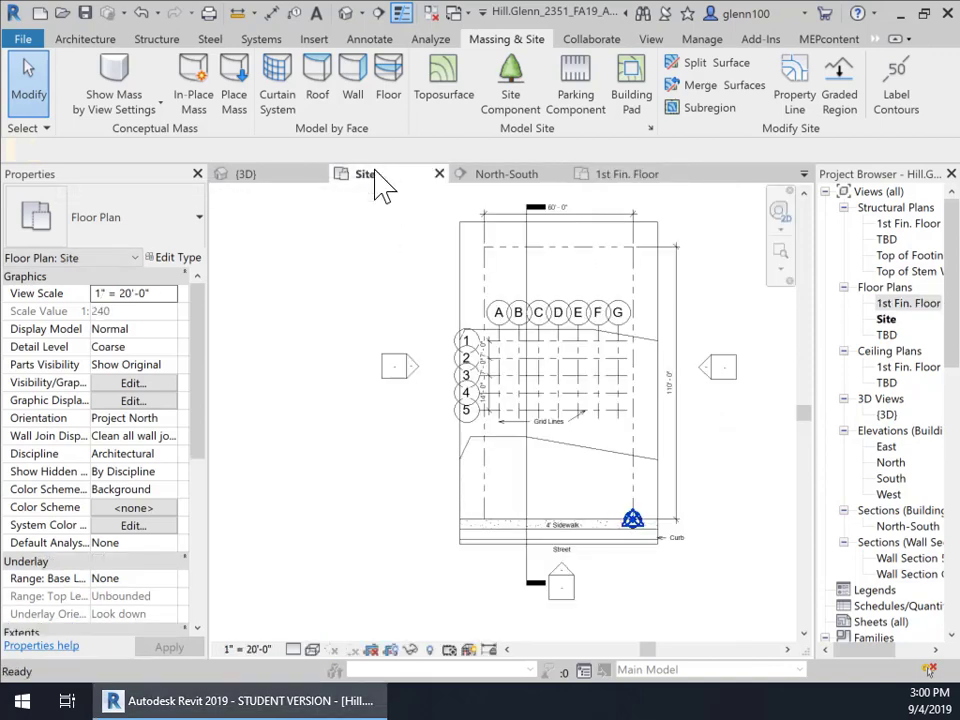
pyautogui.scroll(3, 620, 455)
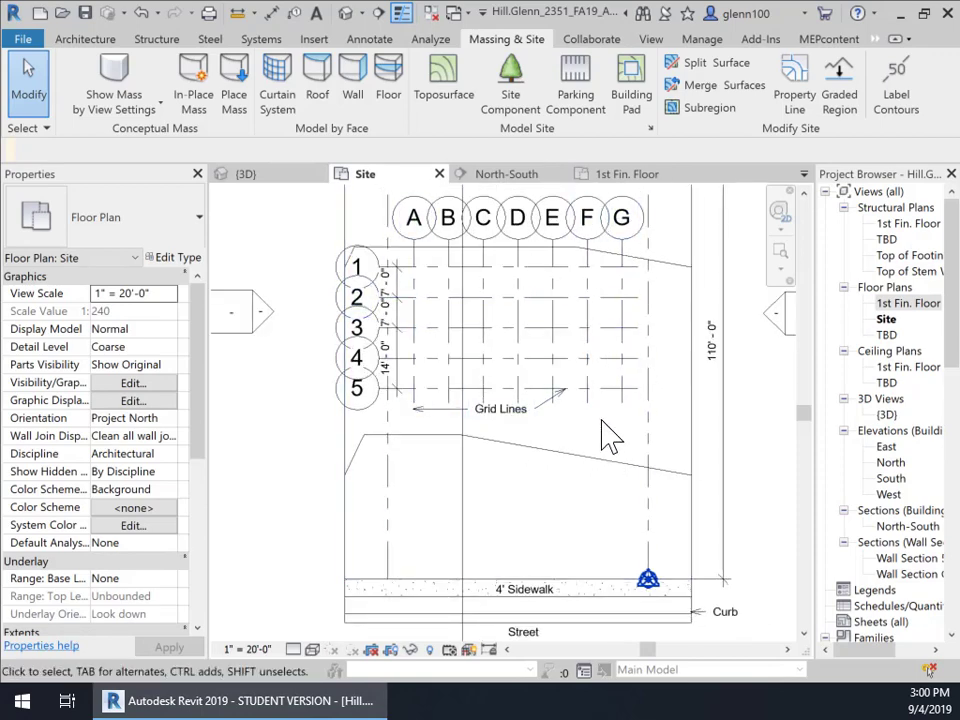
pyautogui.moveTo(589, 435)
pyautogui.mouseDown(button='middle')
pyautogui.moveTo(585, 484)
pyautogui.moveTo(574, 462)
pyautogui.moveTo(584, 430)
pyautogui.mouseUp(button='middle')
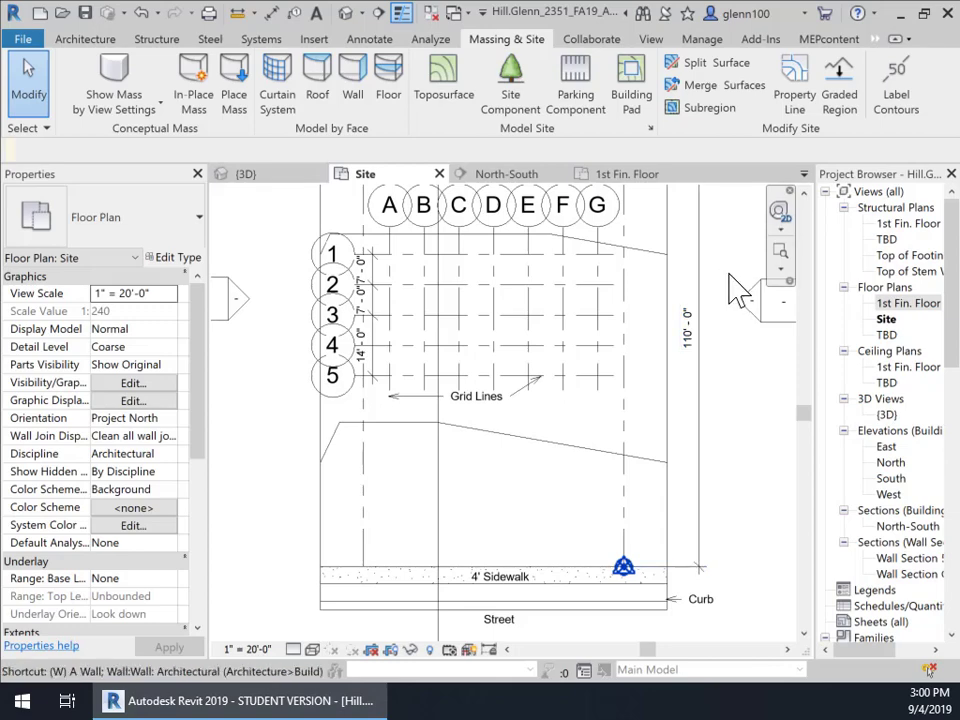
pyautogui.press('w')
pyautogui.press('t')
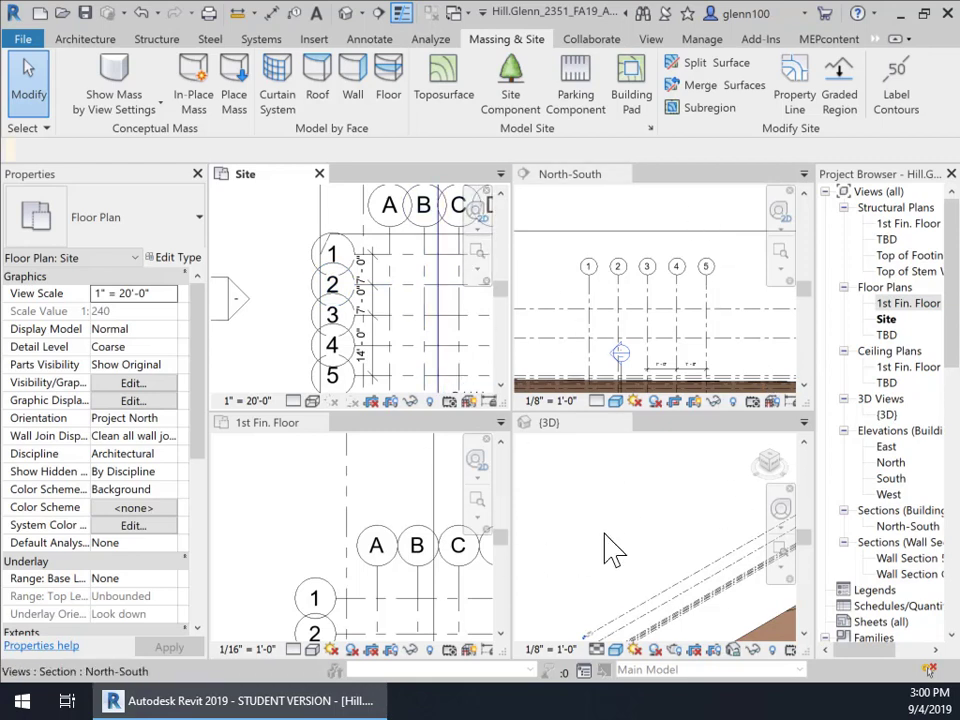
pyautogui.click(318, 423)
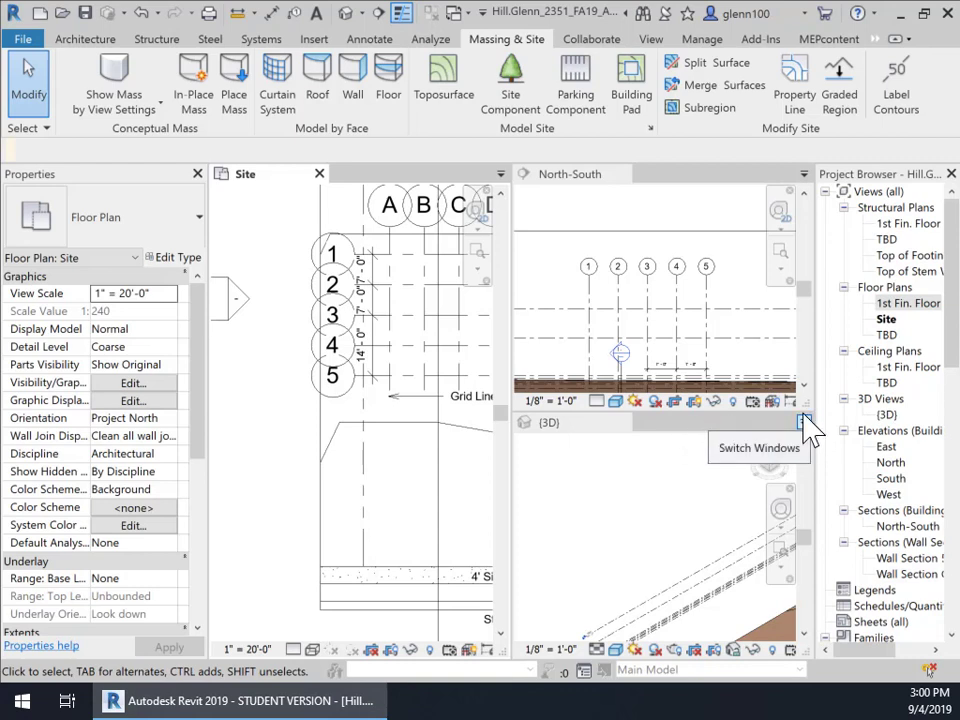
pyautogui.click(805, 176)
pyautogui.click(795, 196)
# Recentre the site model in the 3D view and fit the whole grid into the Site plan
pyautogui.scroll(-3, 675, 503)
pyautogui.click(638, 420)
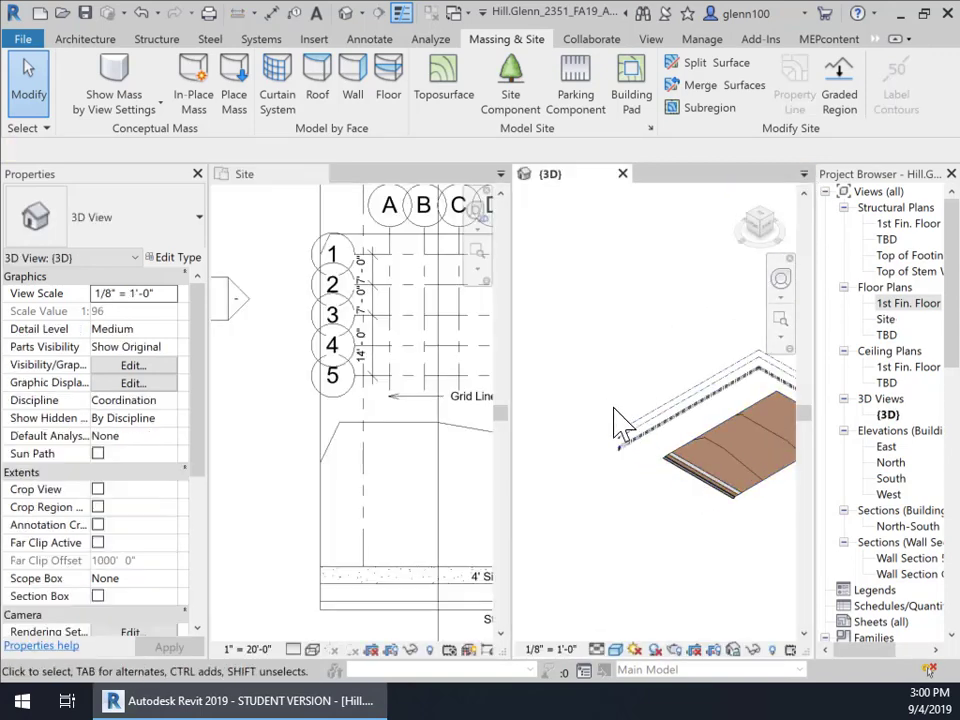
pyautogui.moveTo(638, 420); pyautogui.dragTo(640, 395, button='middle')
pyautogui.click(443, 414)
pyautogui.scroll(-2, 461, 429)
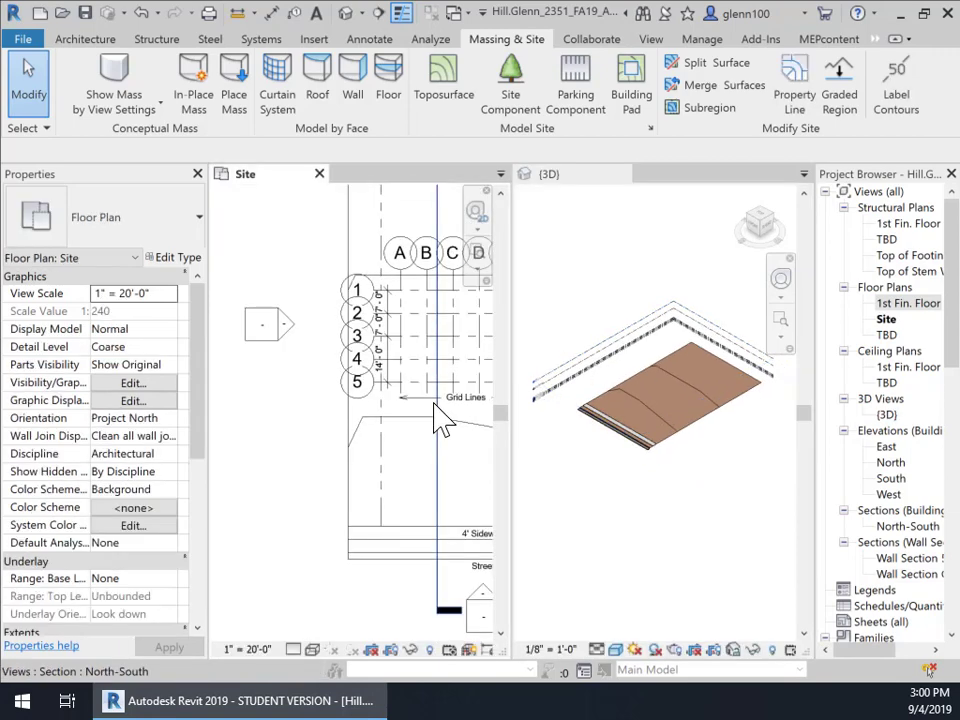
pyautogui.moveTo(461, 429); pyautogui.dragTo(347, 455, button='middle')
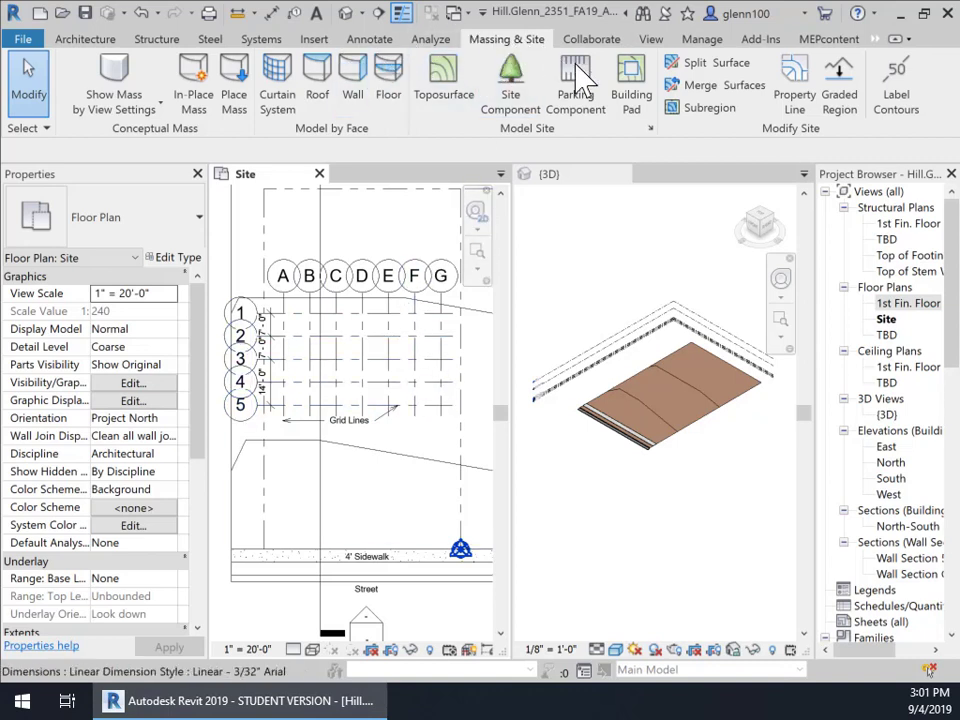
# Start a Building Pad of the Pad Excavation type with its Level set to Top of Footing
pyautogui.click(640, 72)
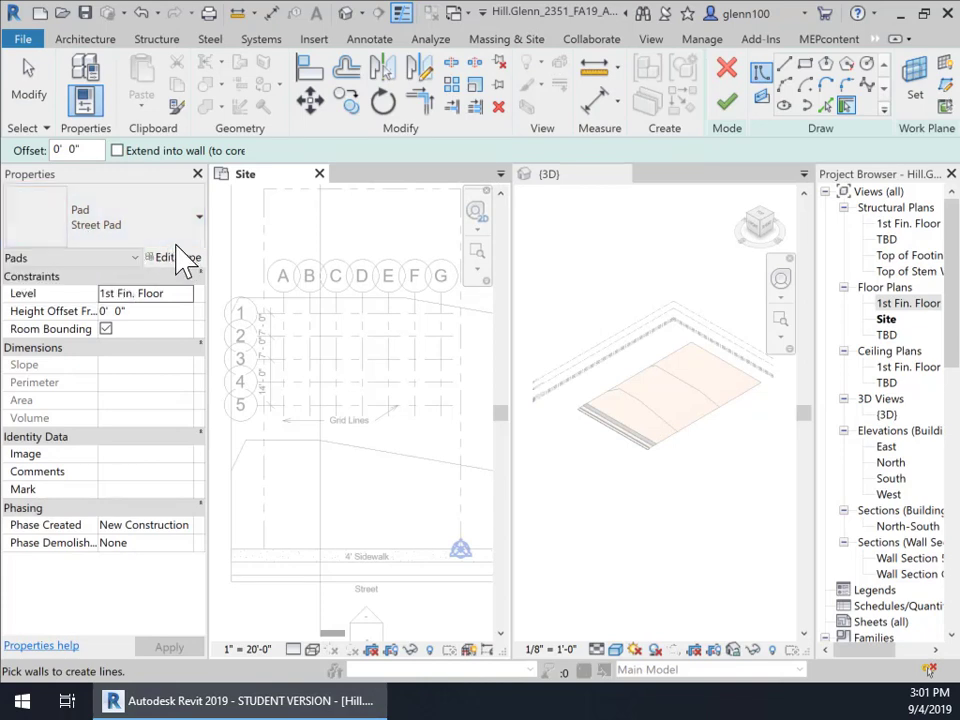
pyautogui.click(199, 220)
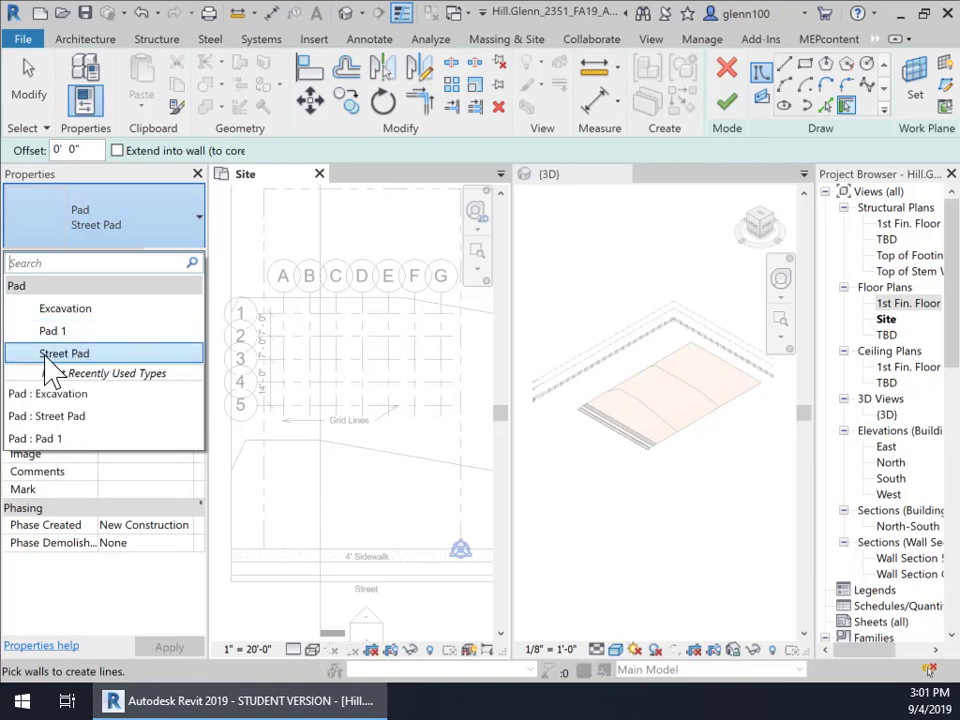
pyautogui.click(70, 309)
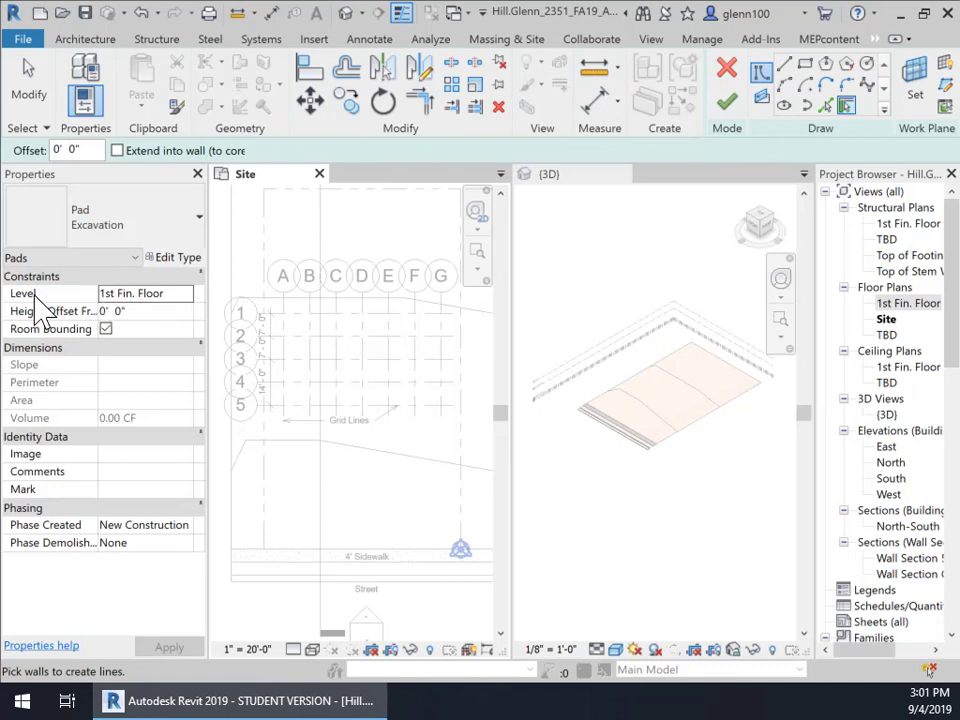
pyautogui.click(181, 294)
pyautogui.click(187, 294)
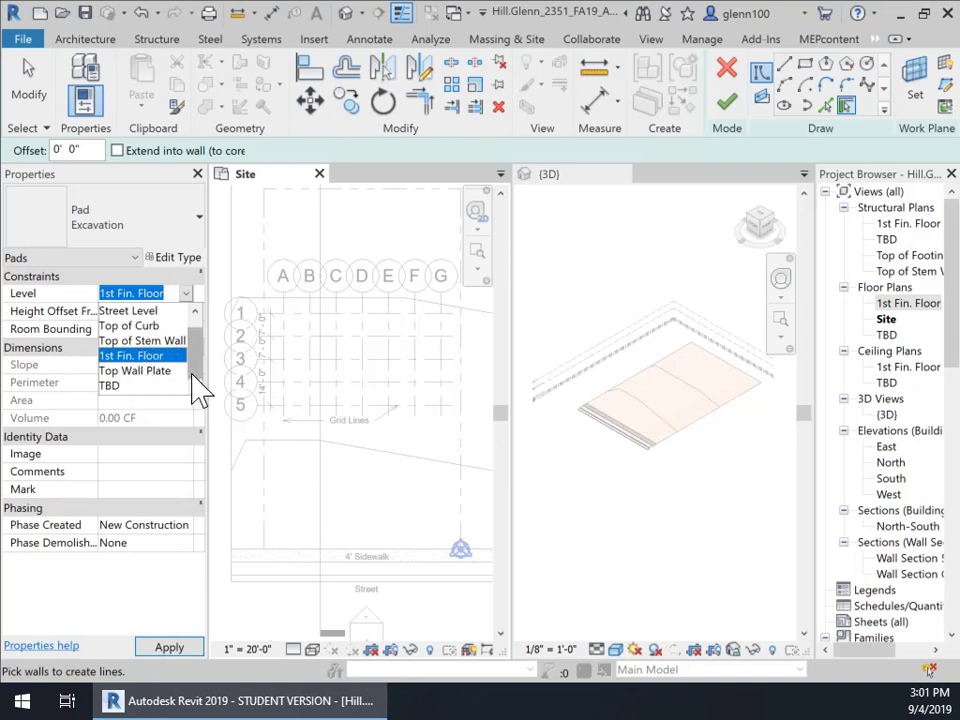
pyautogui.scroll(1, 197, 372)
pyautogui.click(150, 312)
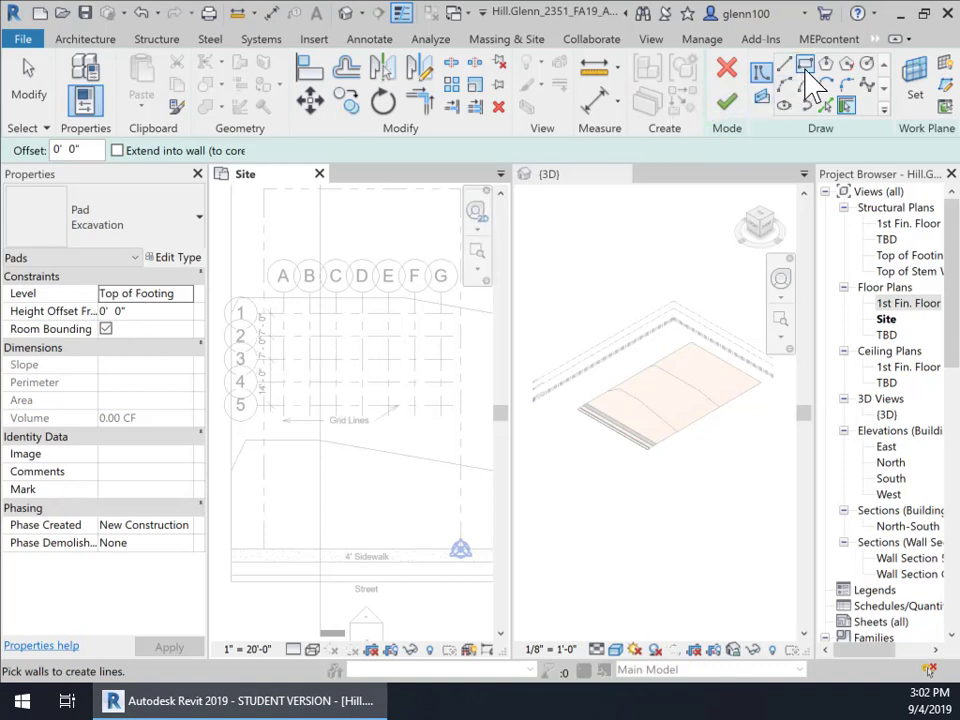
# Sketch a rectangular pad boundary from grid intersection A/1 to grid intersection G/5
pyautogui.click(805, 65)
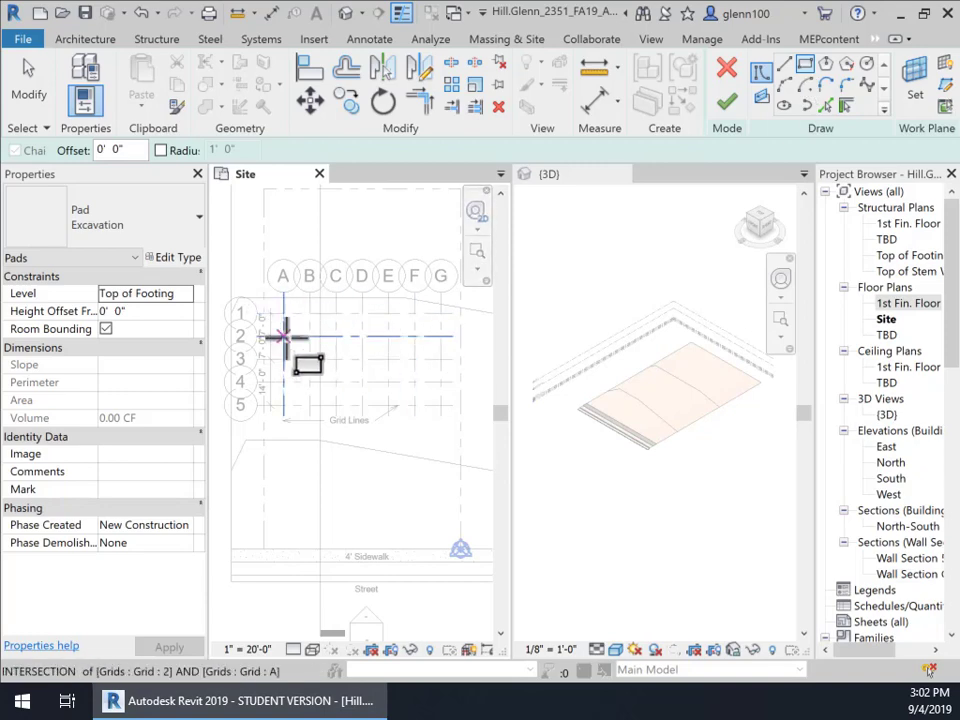
pyautogui.scroll(3, 283, 330)
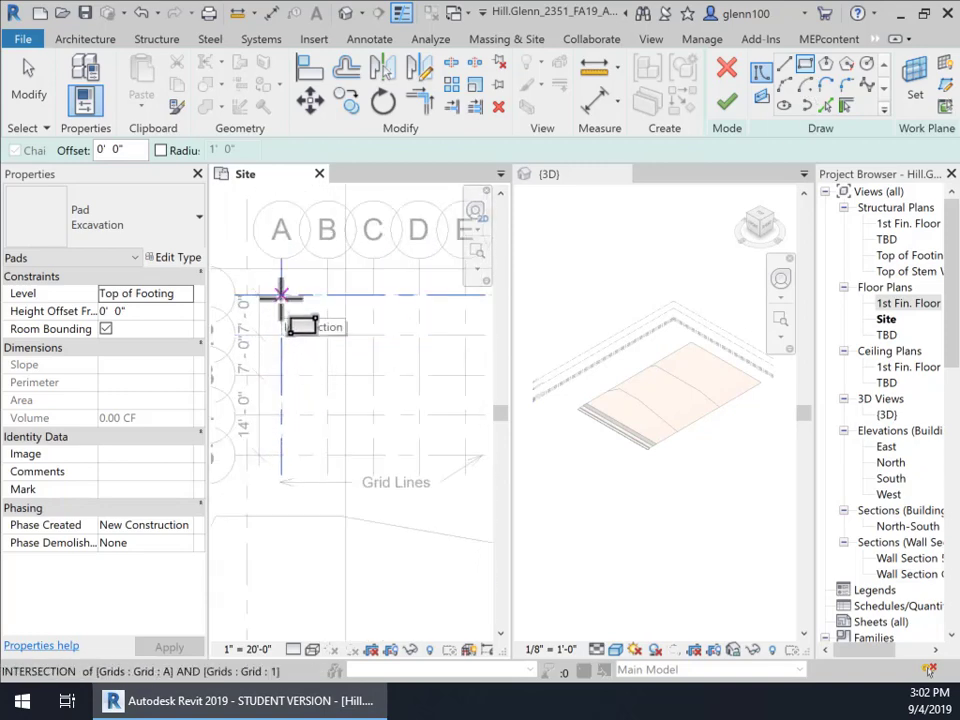
pyautogui.click(281, 294)
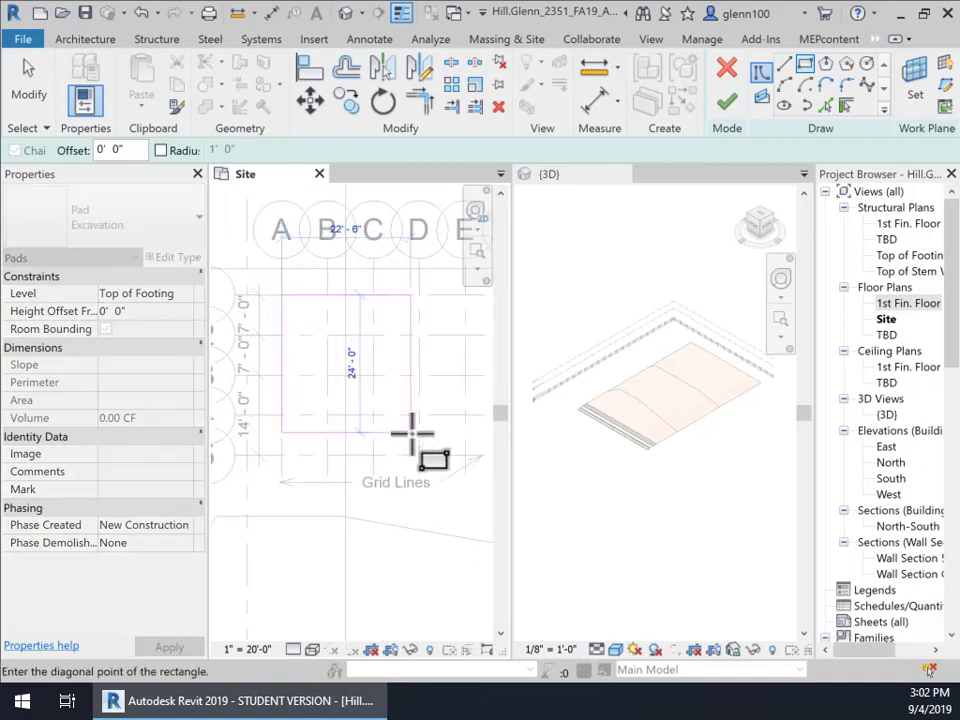
pyautogui.scroll(-2, 411, 433)
pyautogui.moveTo(443, 446); pyautogui.dragTo(331, 428, button='middle')
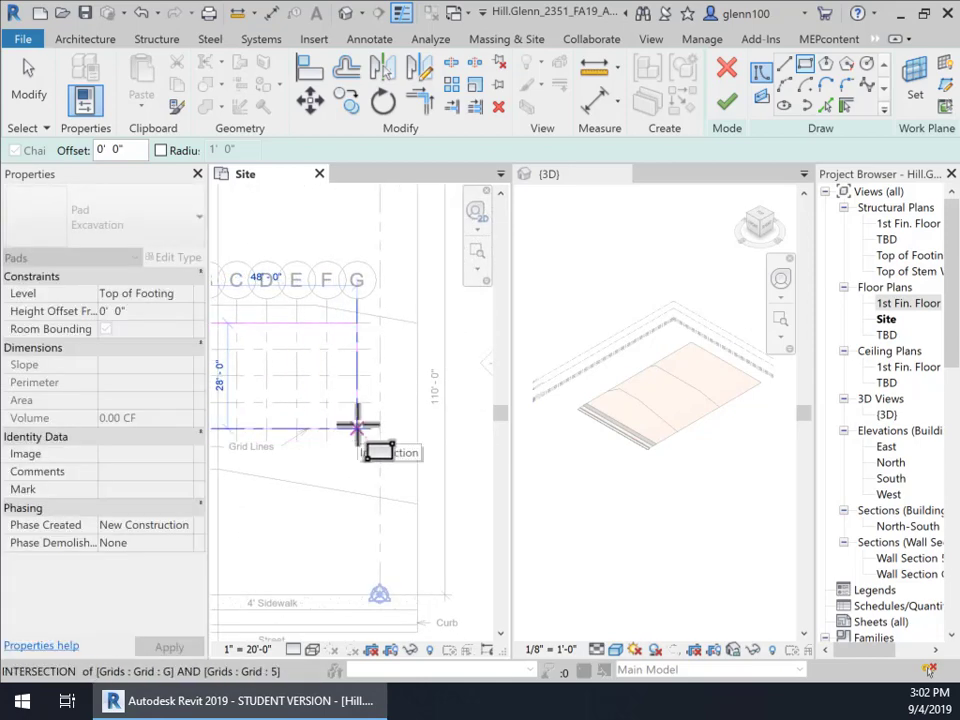
pyautogui.click(357, 427)
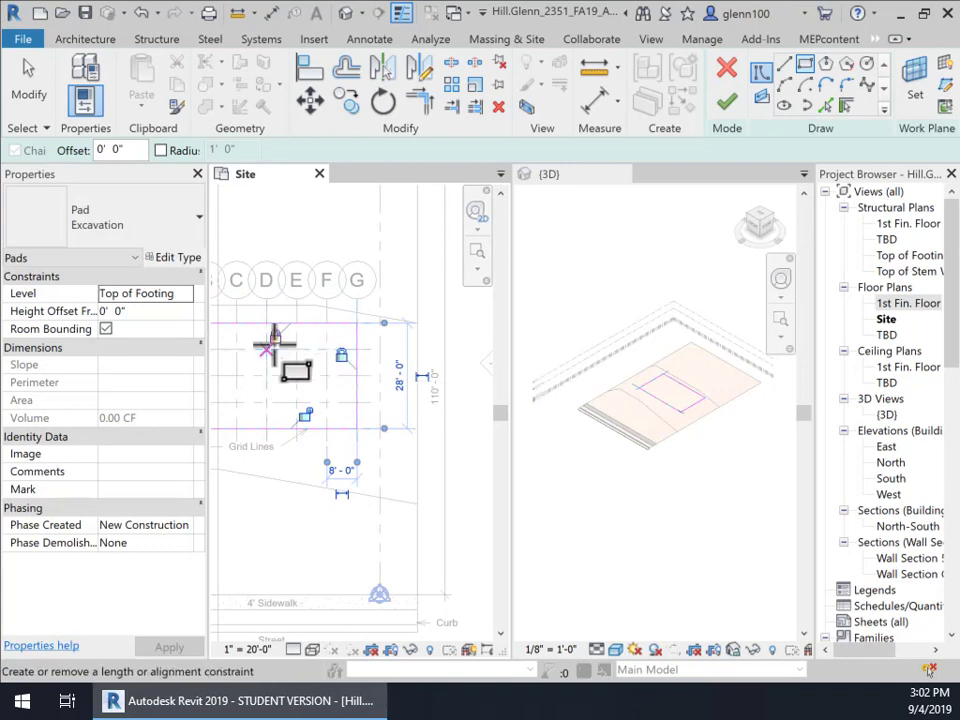
pyautogui.moveTo(313, 432); pyautogui.dragTo(420, 440, button='middle')
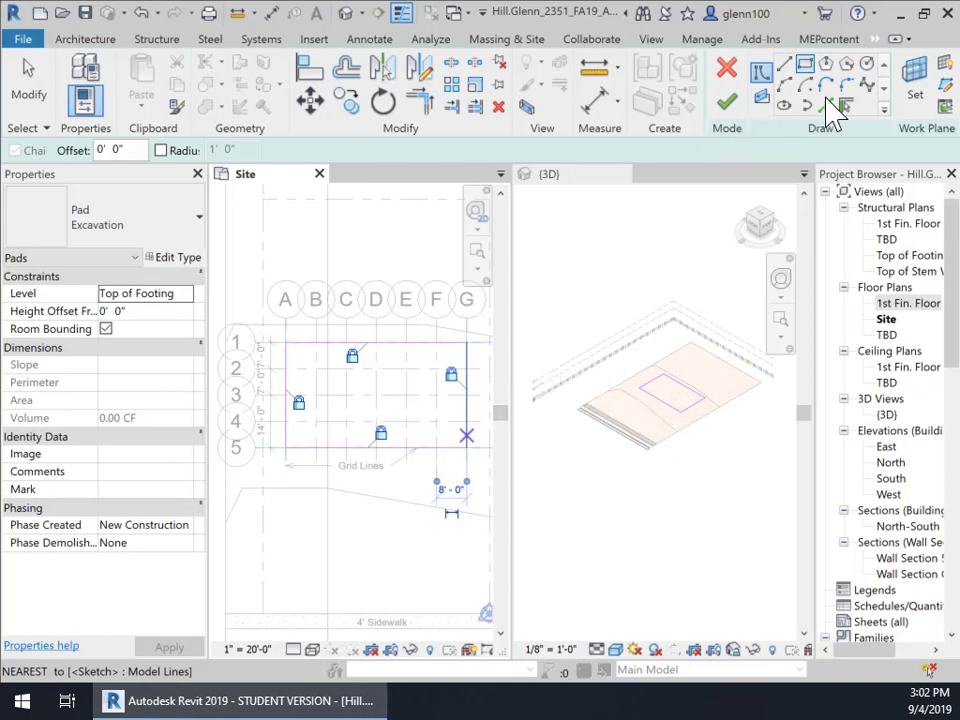
# Finish the pad sketch, cutting a 1344 SF, 152'-0" perimeter pit into the toposurface, and inspect it in 3D
pyautogui.click(735, 106)
pyautogui.scroll(5, 696, 420)
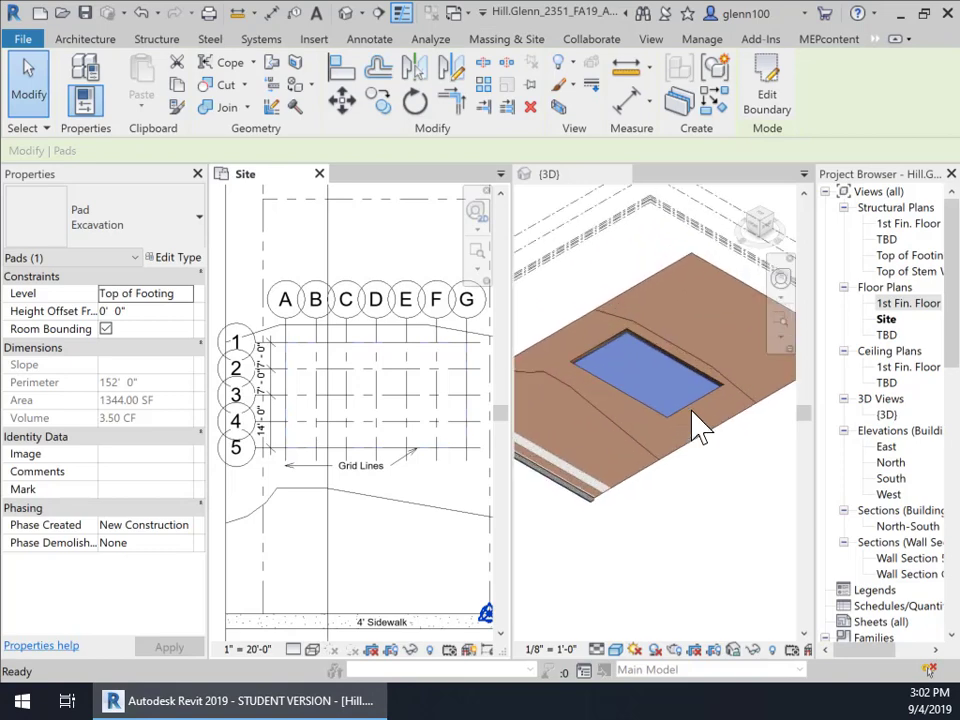
pyautogui.click(578, 335)
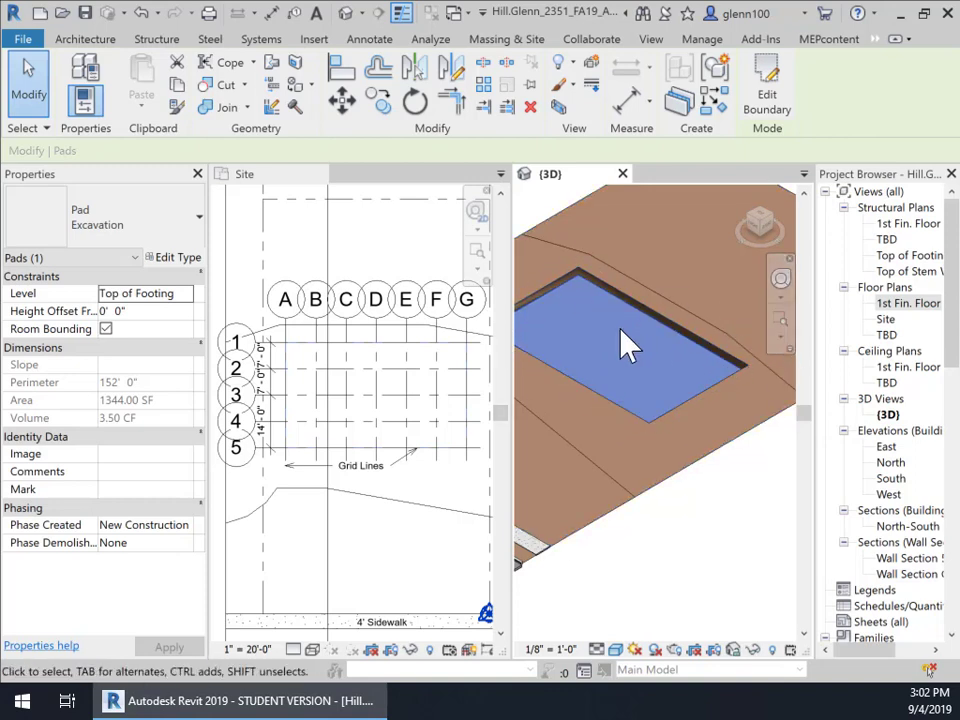
pyautogui.scroll(-2, 628, 345)
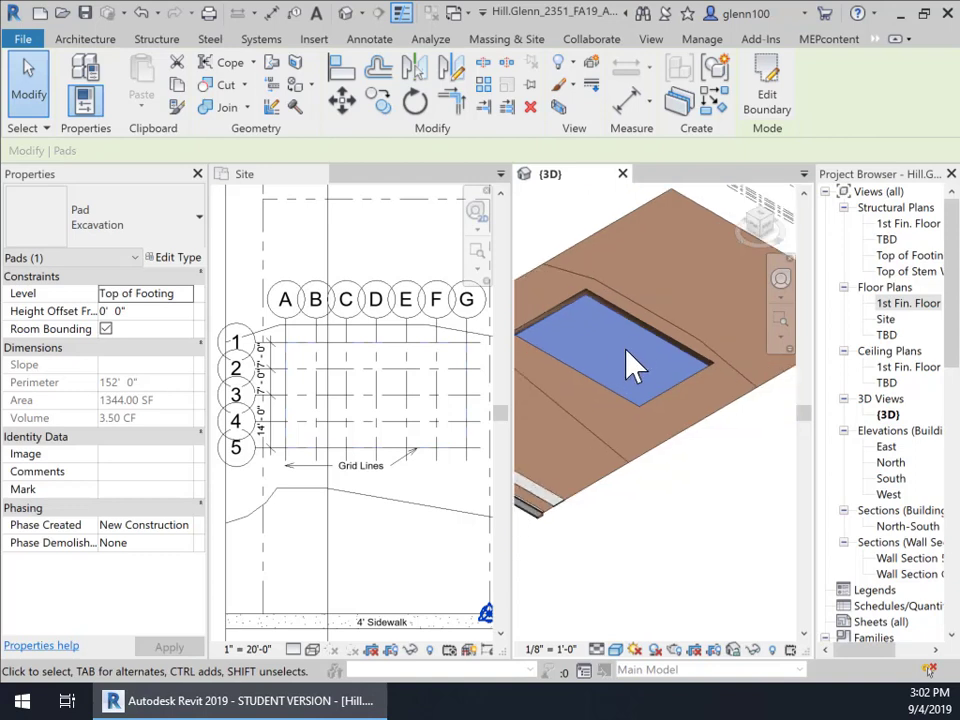